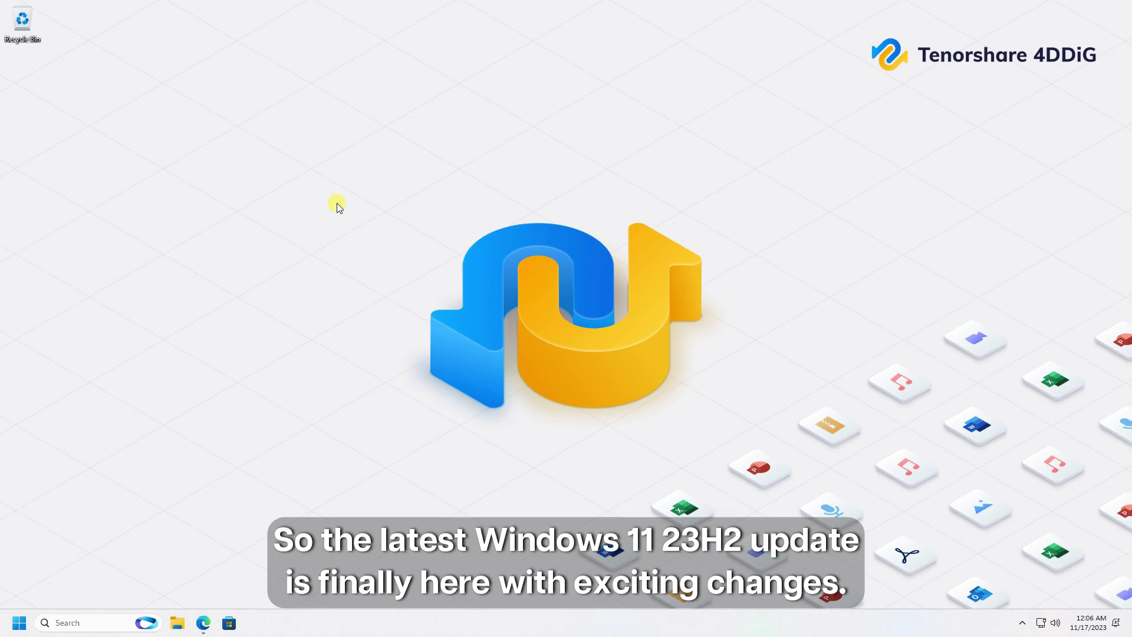
Check the Windows version with winver, then close the About Windows box
key("super+r")
type("win")
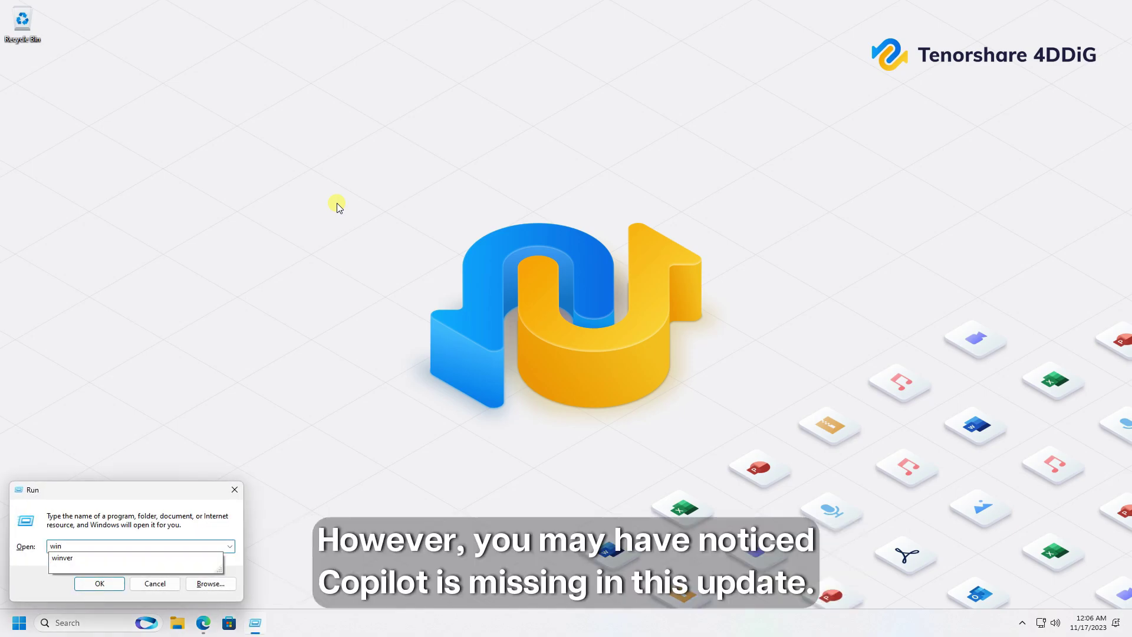
type("ver")
key("Return")
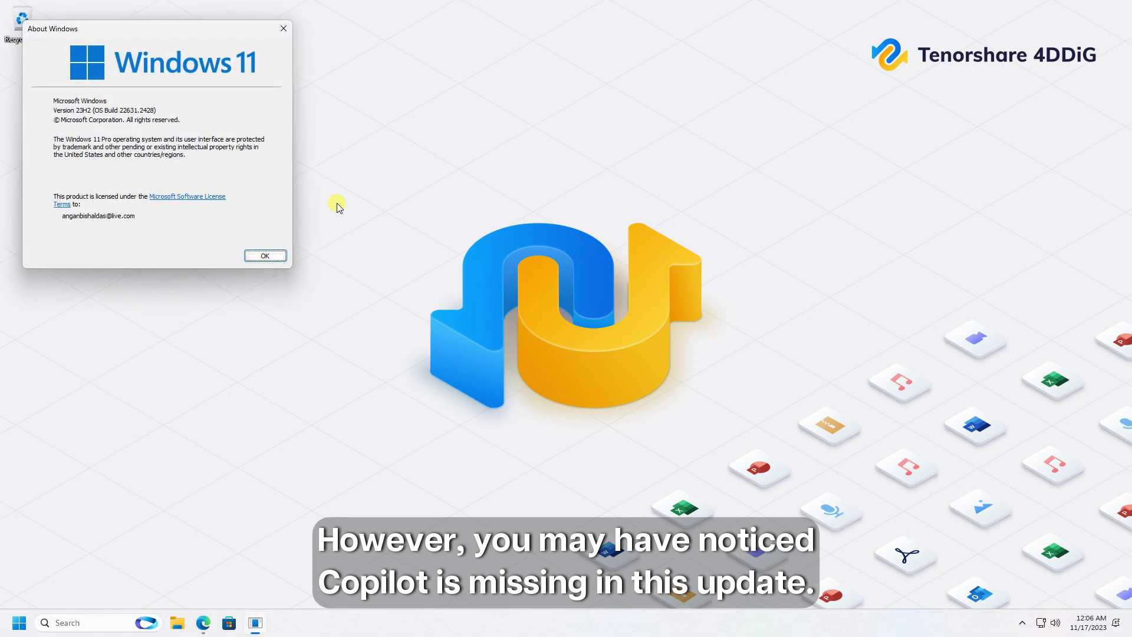
left_click_drag(134, 29, 231, 70)
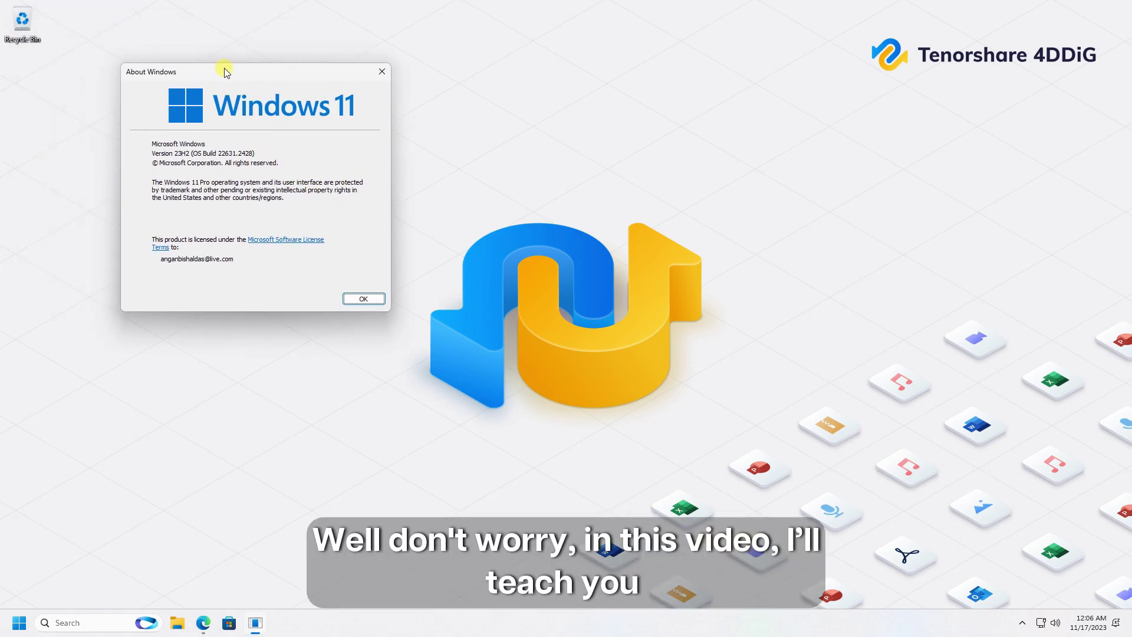
left_click(363, 298)
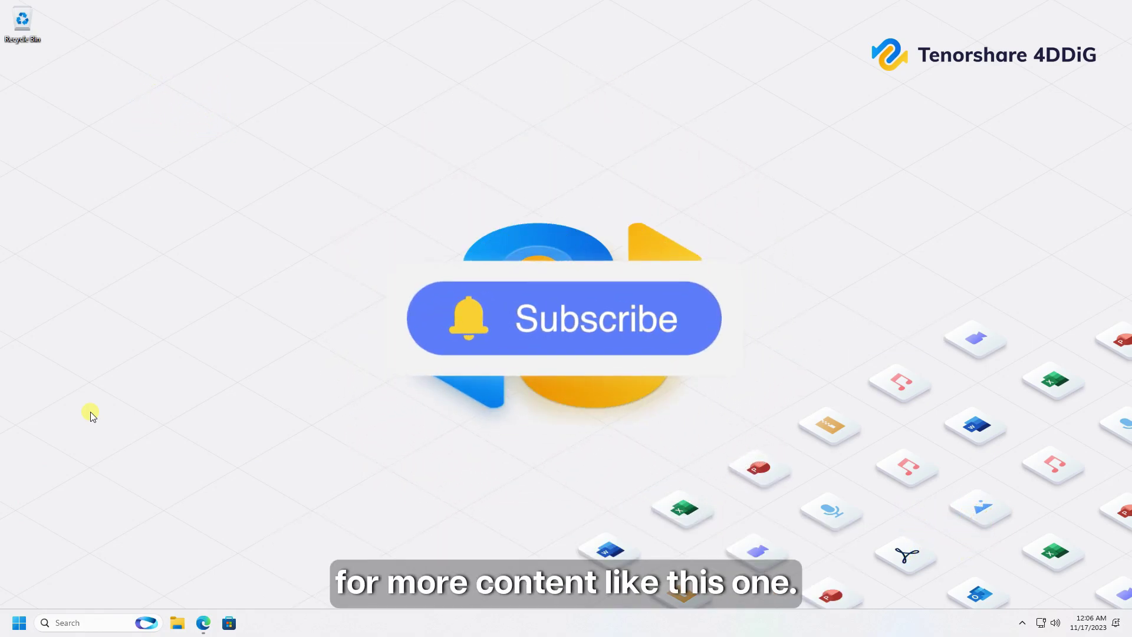
Ask Copilot the global warming question, then refresh the desktop
left_click(1023, 623)
left_click(552, 486)
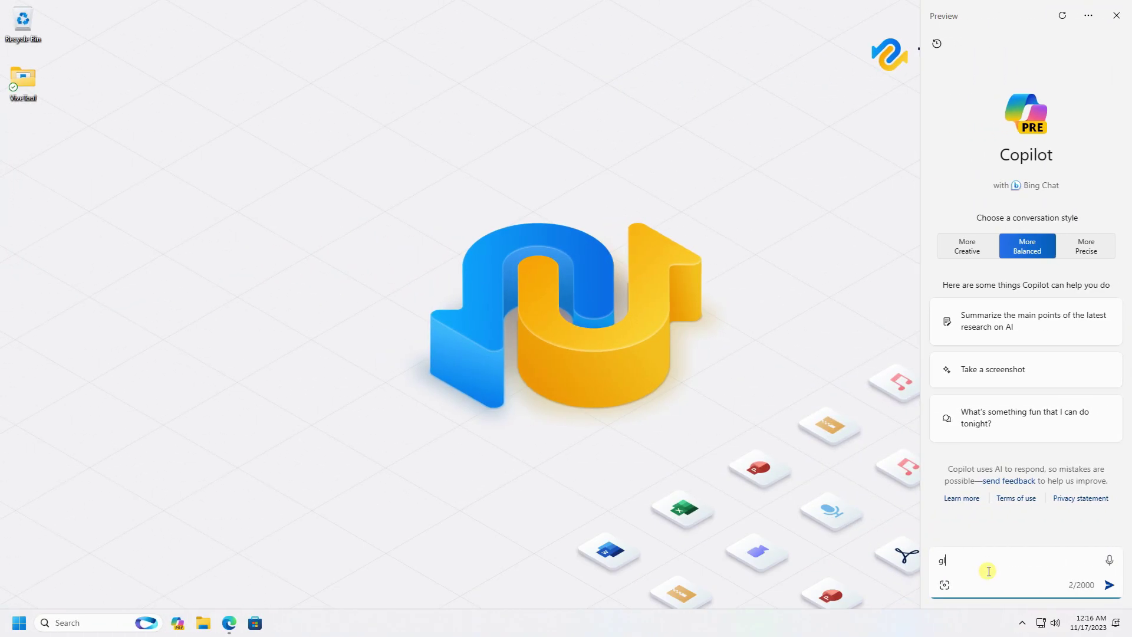
type("global warming")
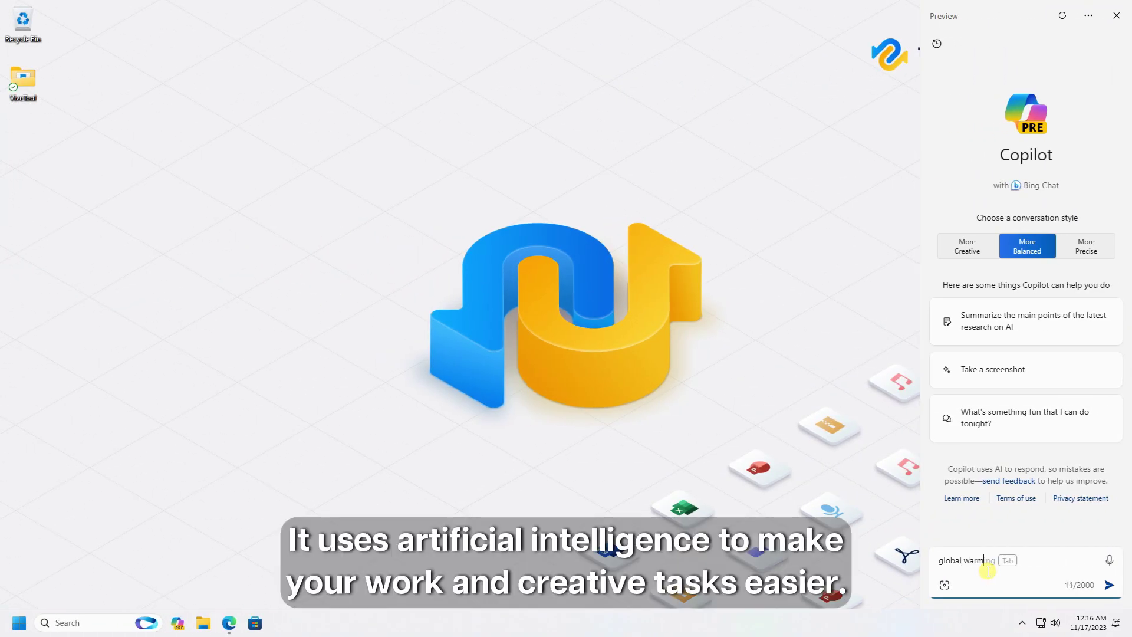
key("Return")
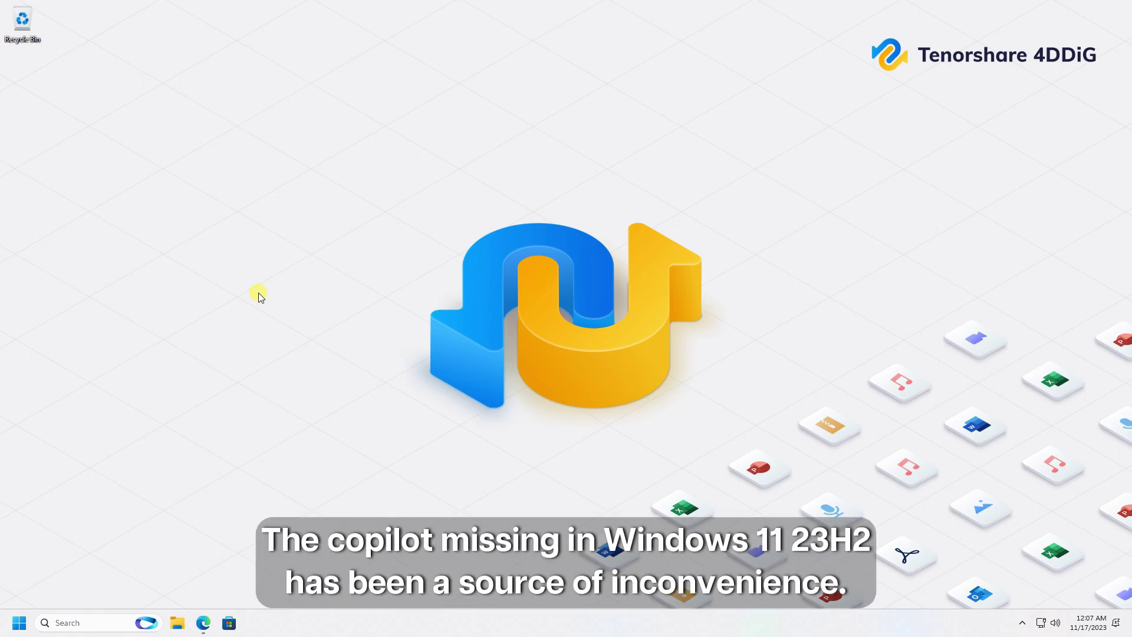
right_click(757, 320)
left_click(799, 376)
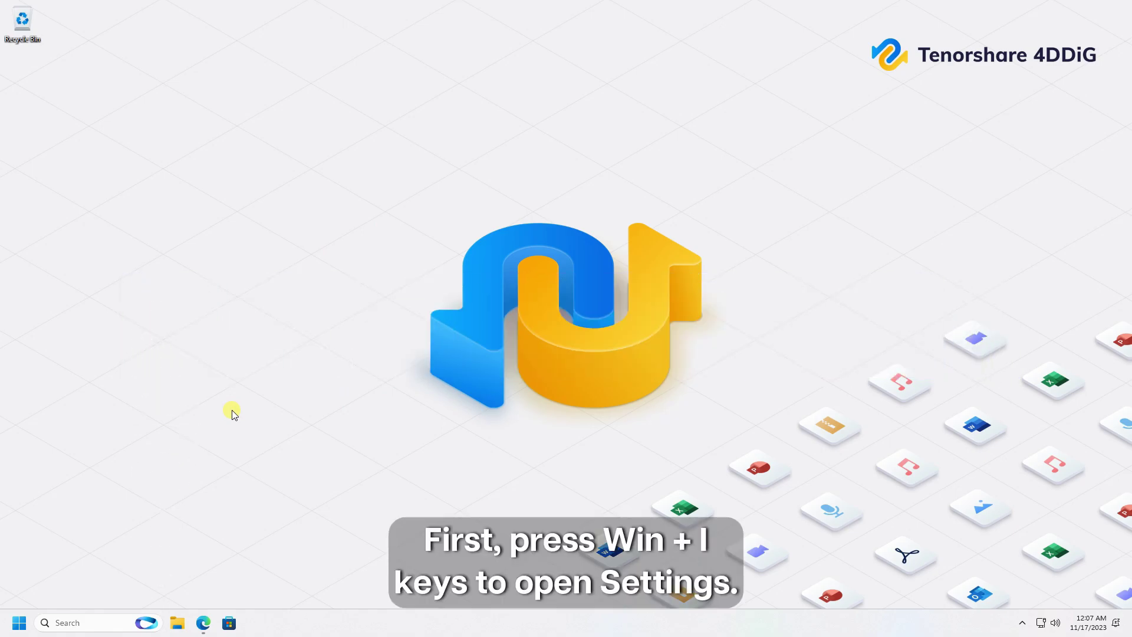
Switch on Copilot (preview) under Settings' Personalization > Taskbar items
key("super+i")
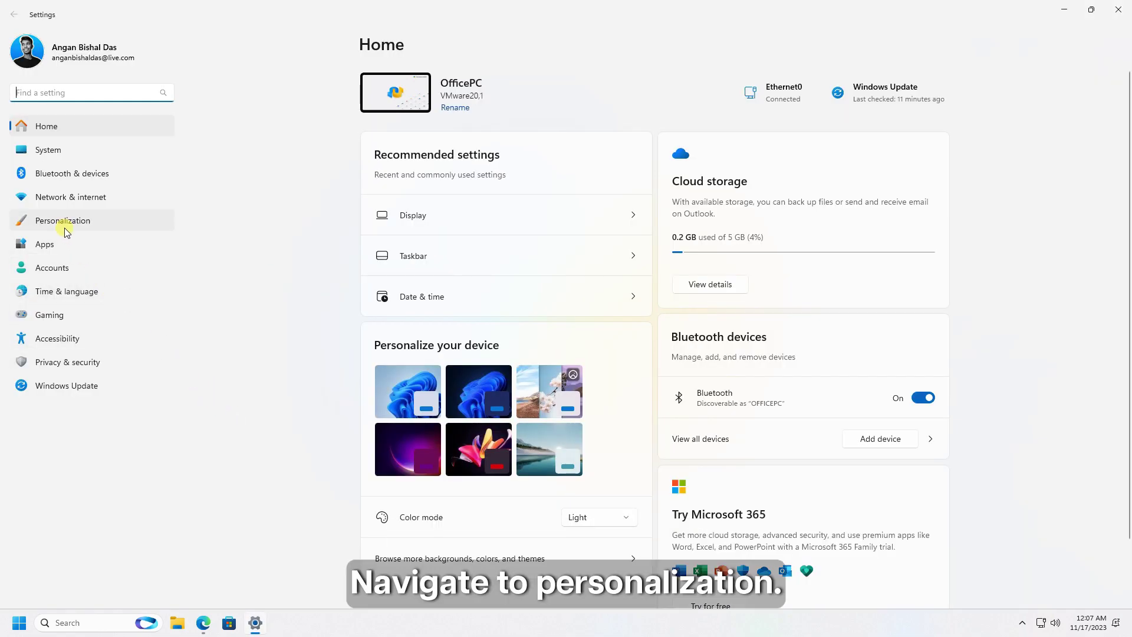
left_click(60, 221)
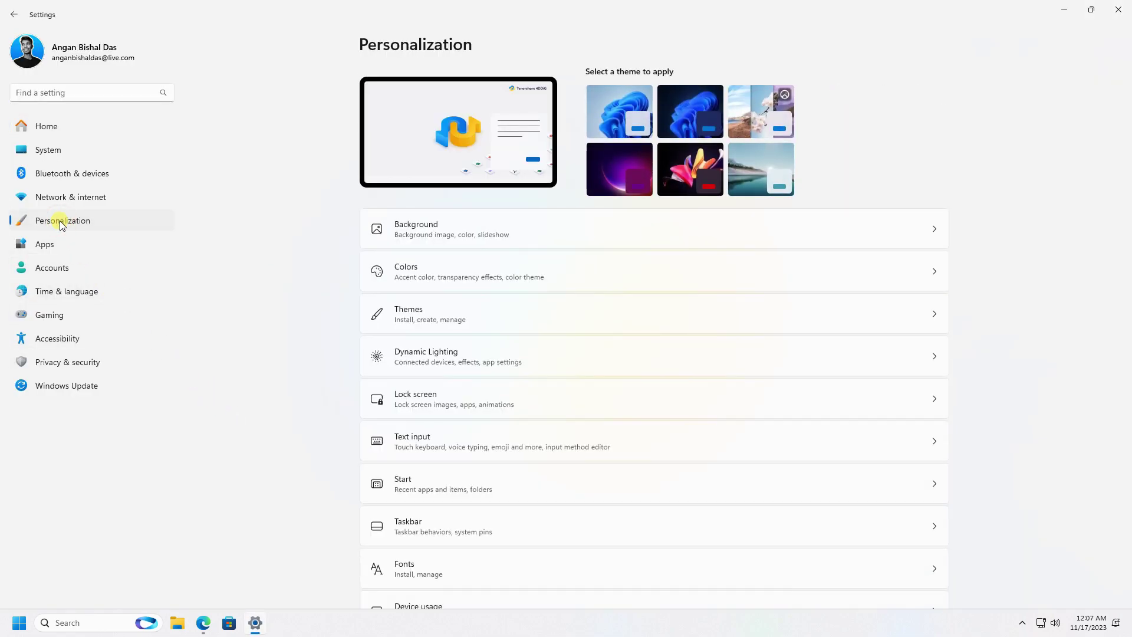
left_click(556, 531)
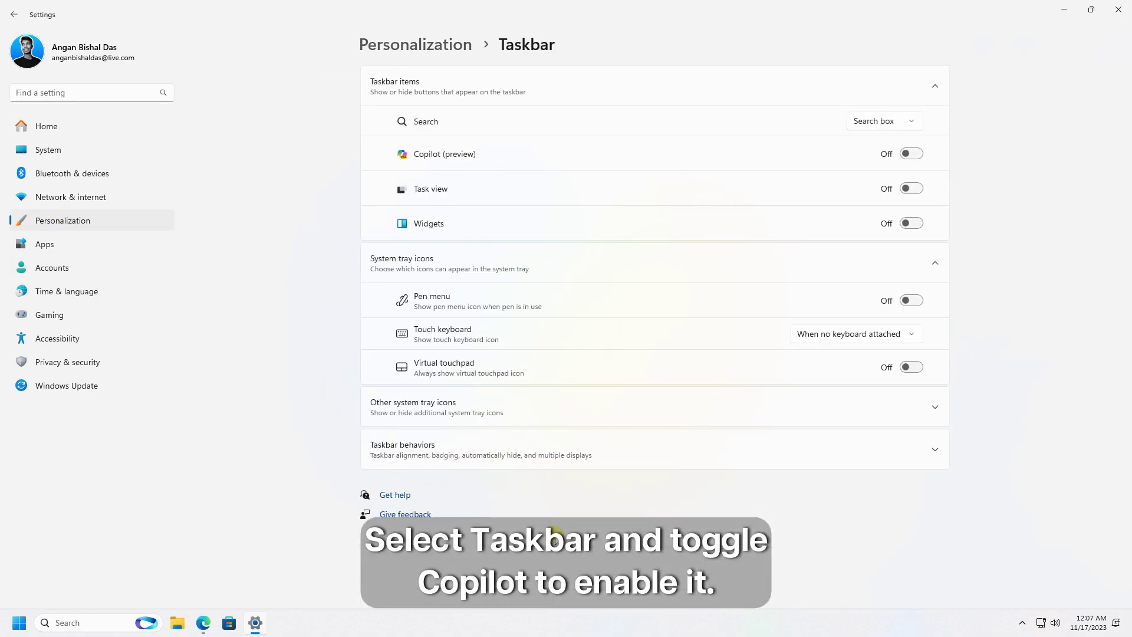
left_click(912, 153)
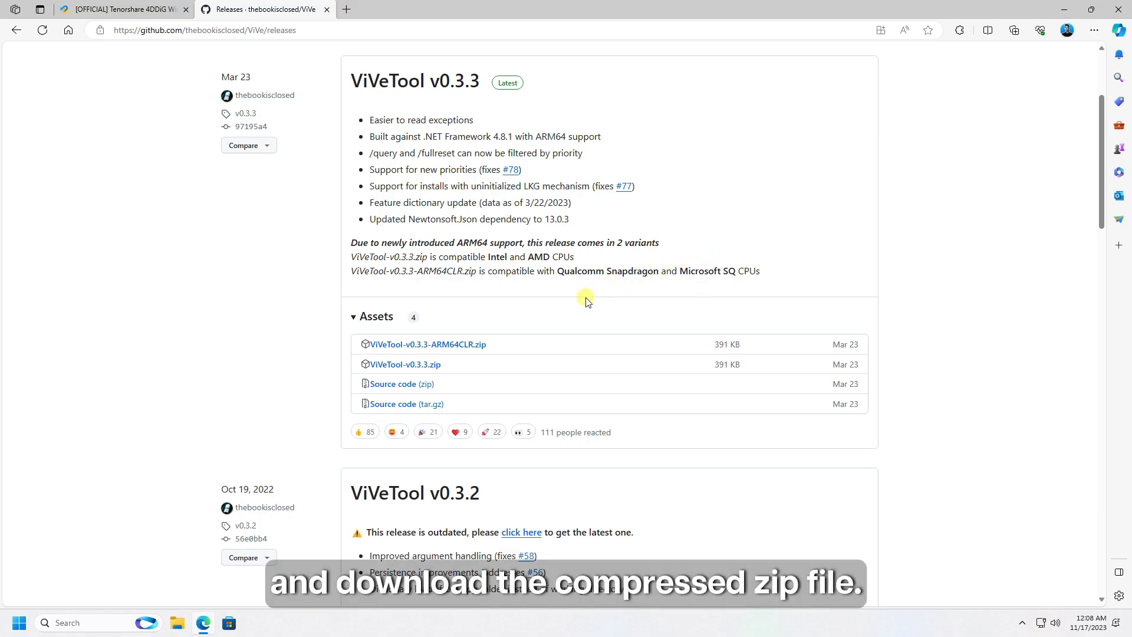
Download ViVeTool-v0.3.3.zip and copy the path of the desktop ViveTool folder
left_click(406, 363)
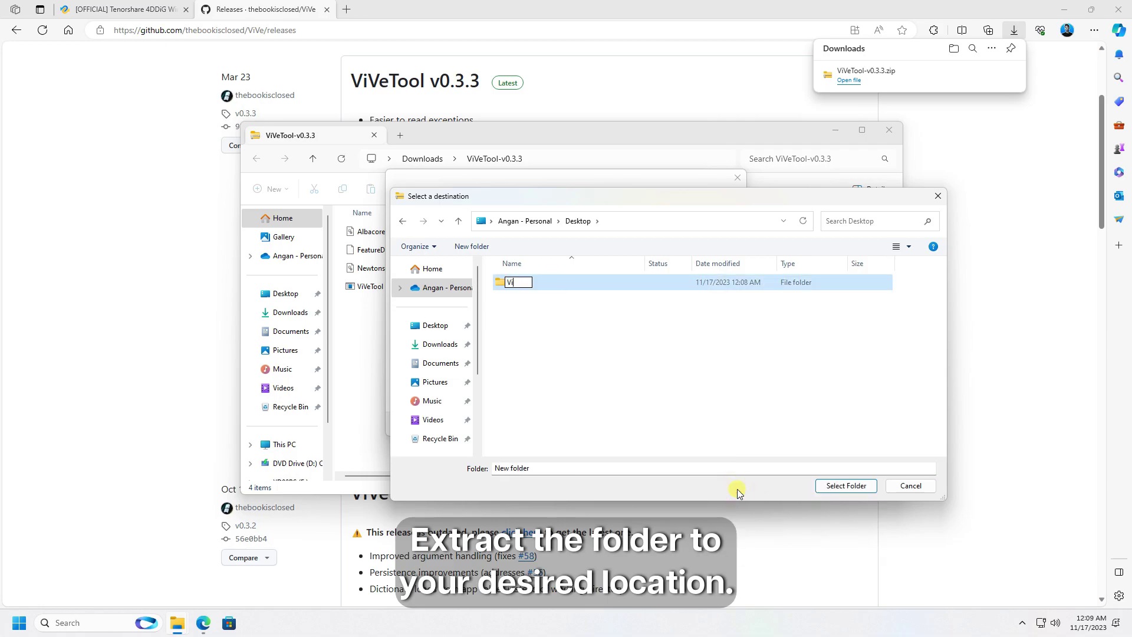
left_click(326, 8)
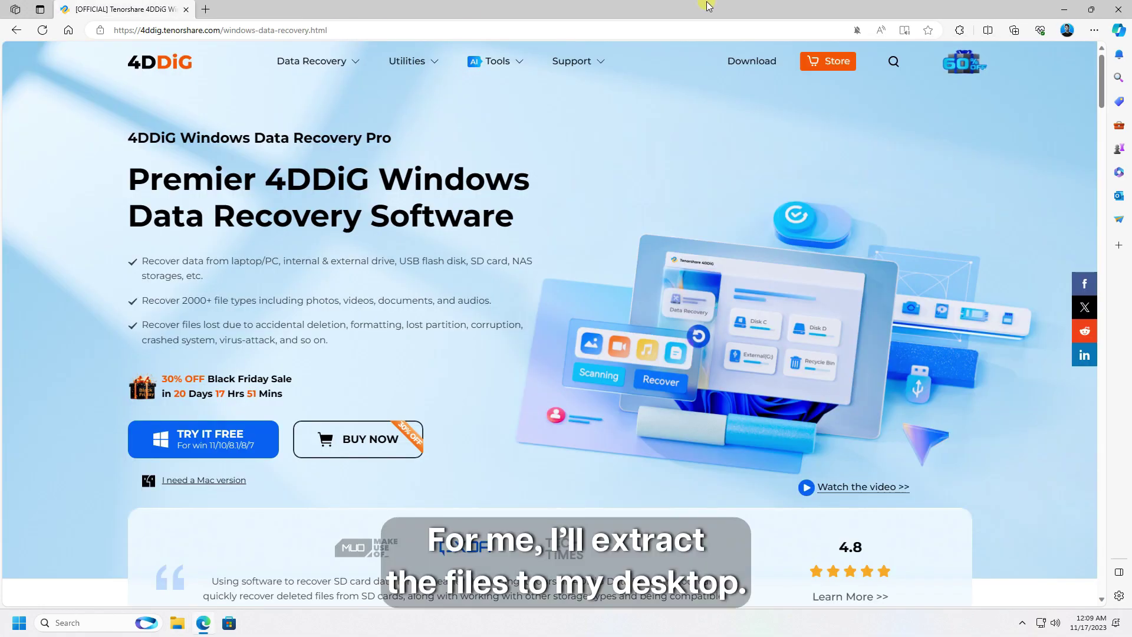
left_click(1064, 9)
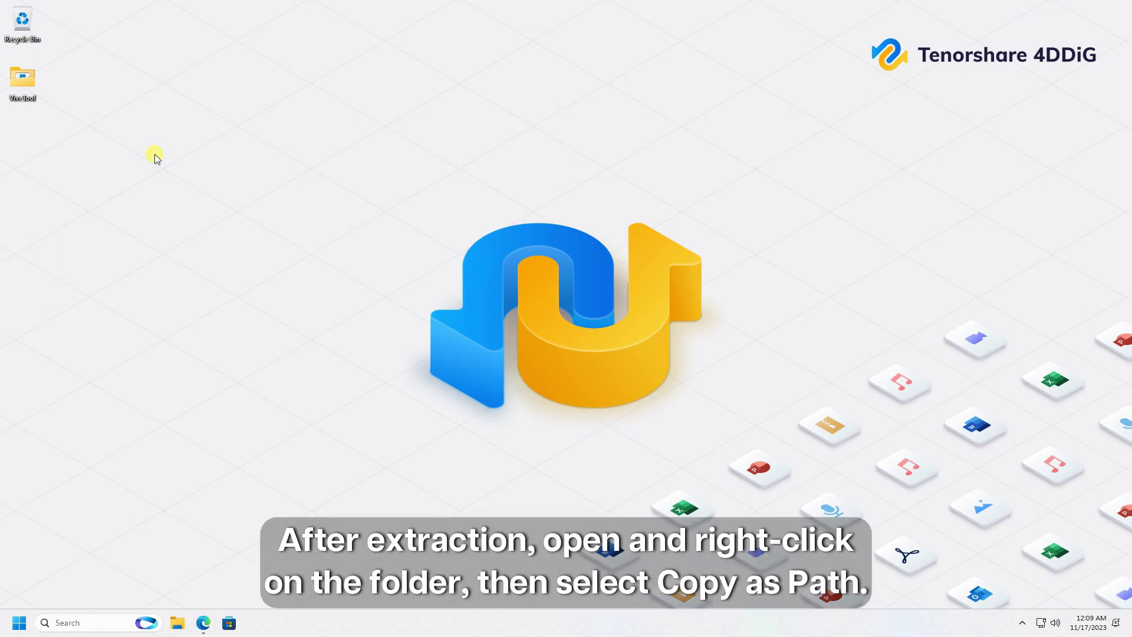
right_click(12, 90)
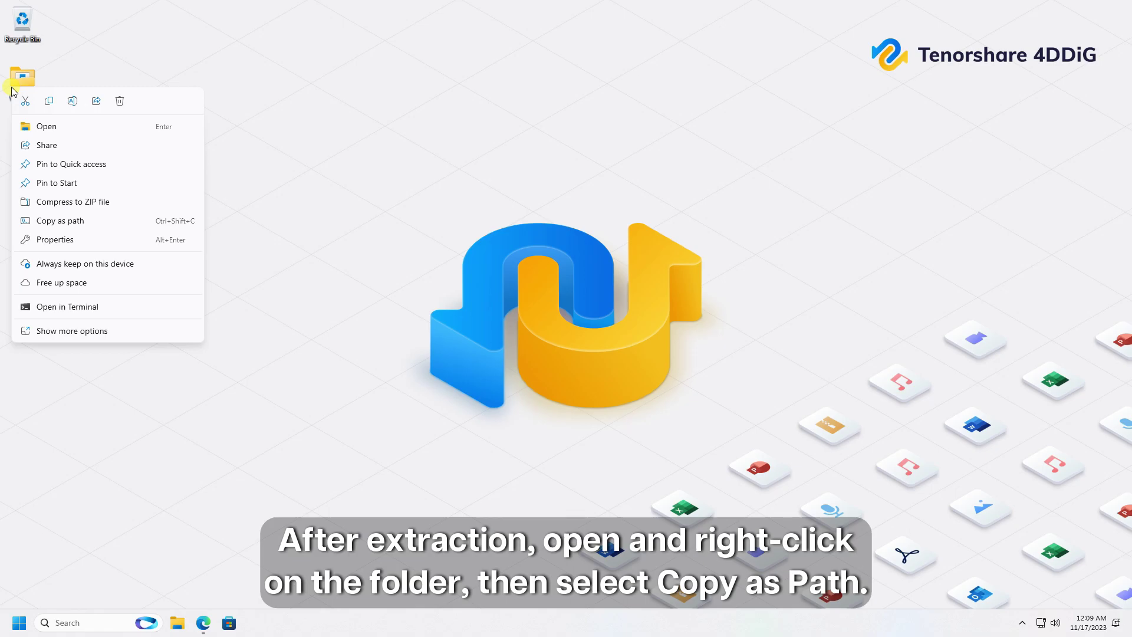
left_click(103, 223)
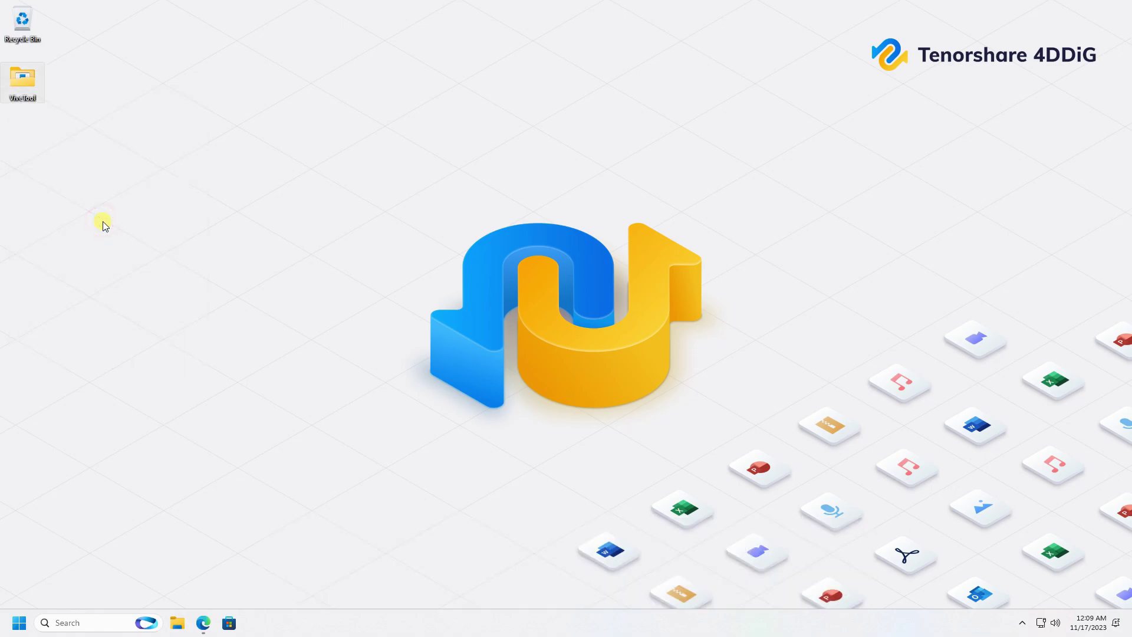
In an administrator Command Prompt, run vivetool from the ViveTool folder to enable five feature IDs
left_click(19, 623)
type("cmd")
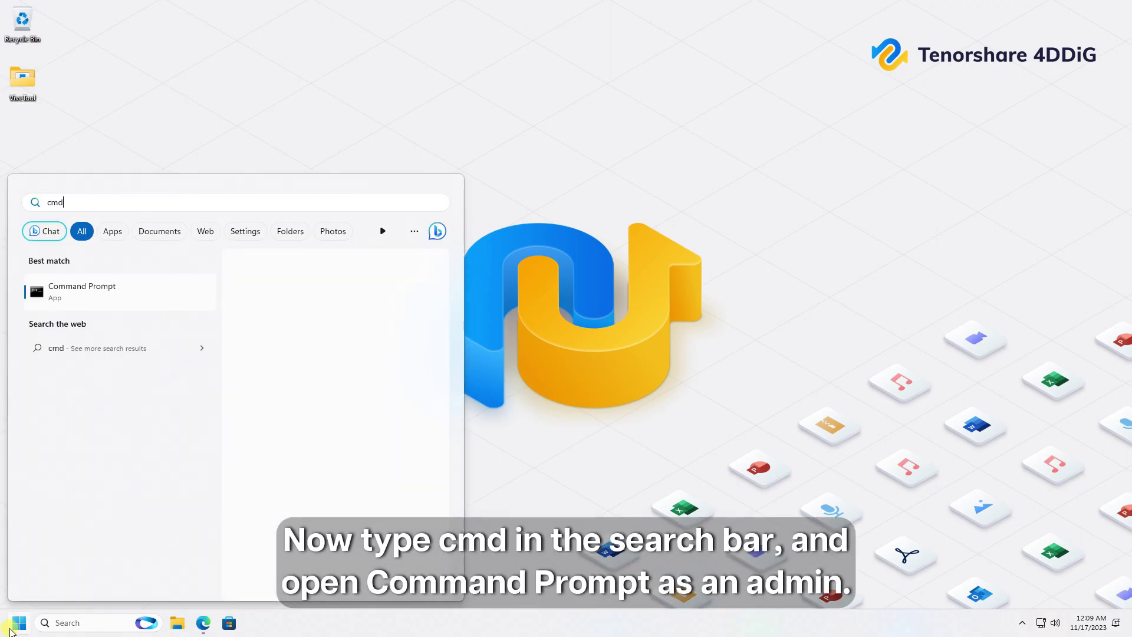
left_click(336, 397)
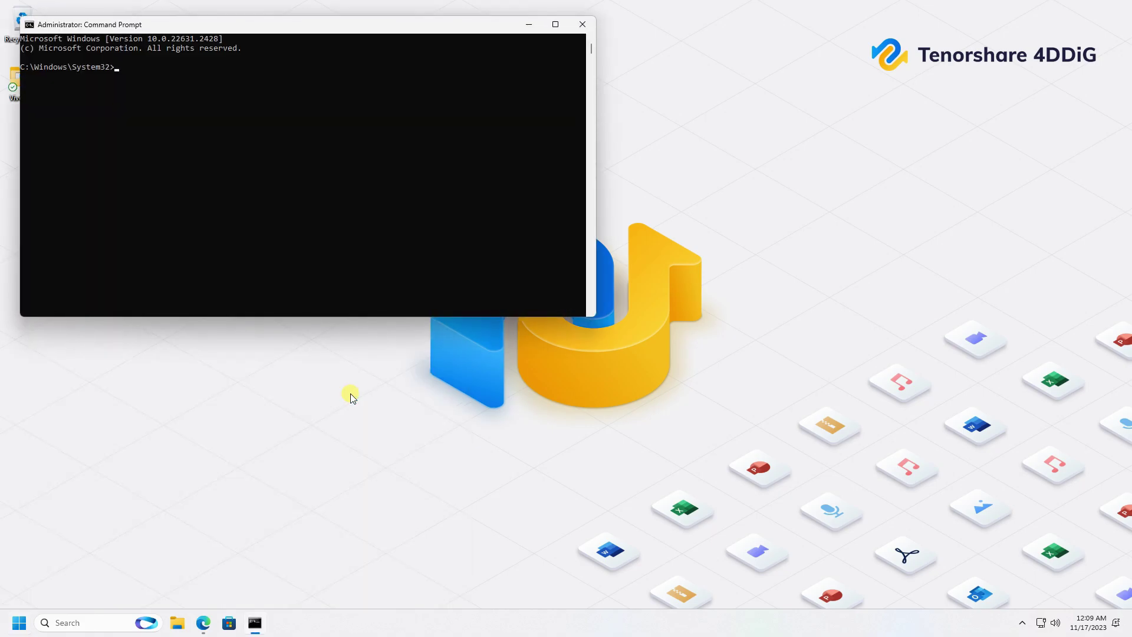
left_click_drag(389, 24, 523, 107)
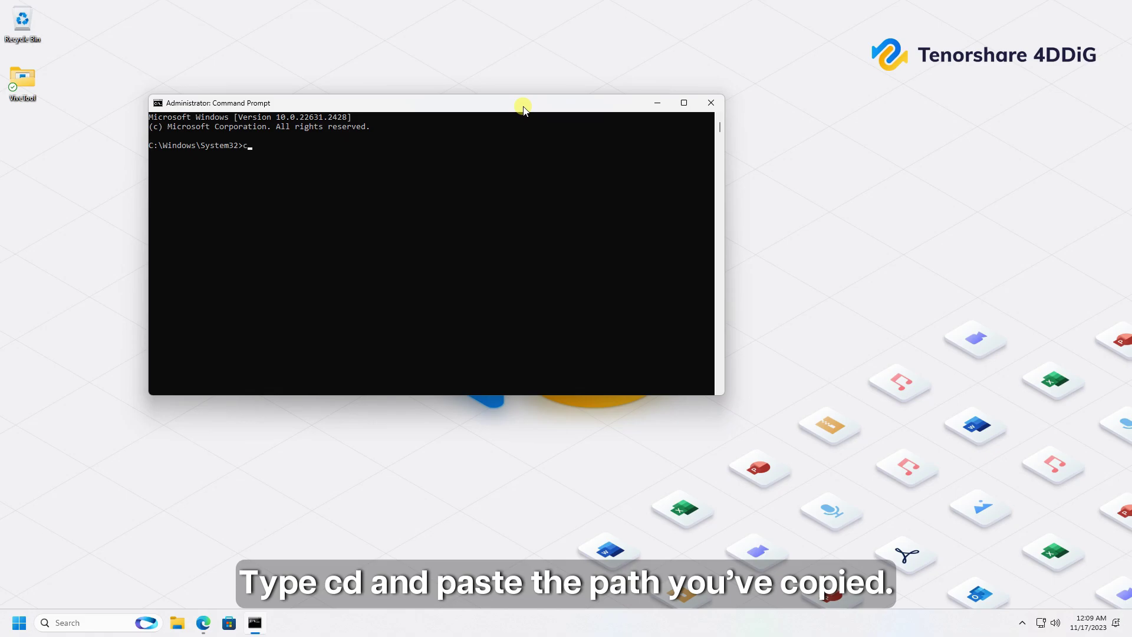
type("\"C:\\Users\\angan\\OneDrive\\Desktop\\ViveTool\"")
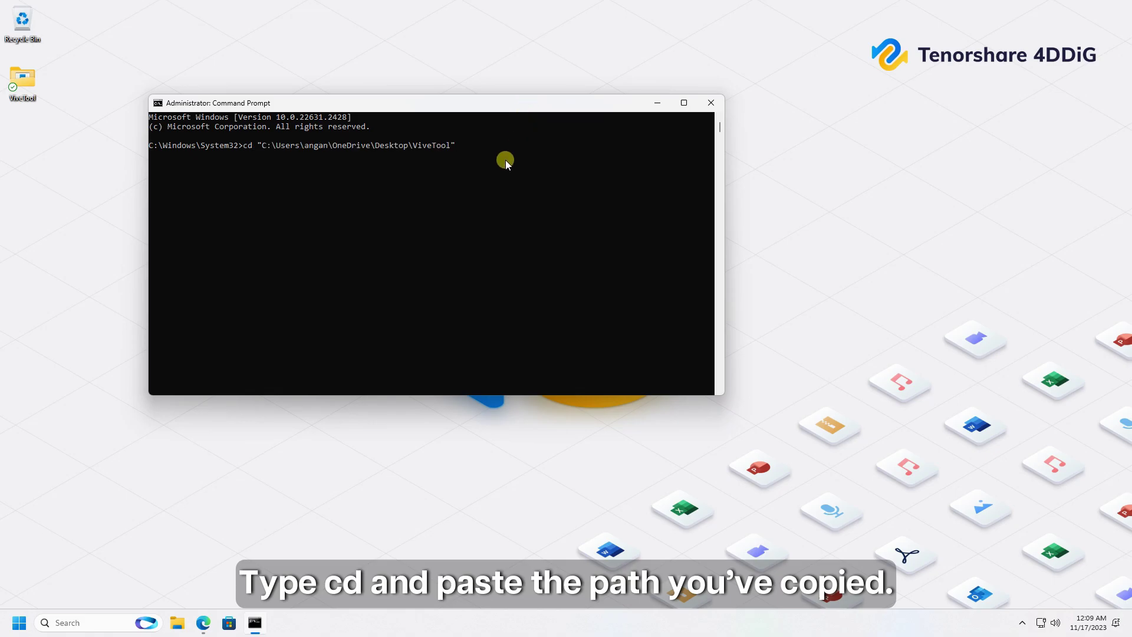
key("Return")
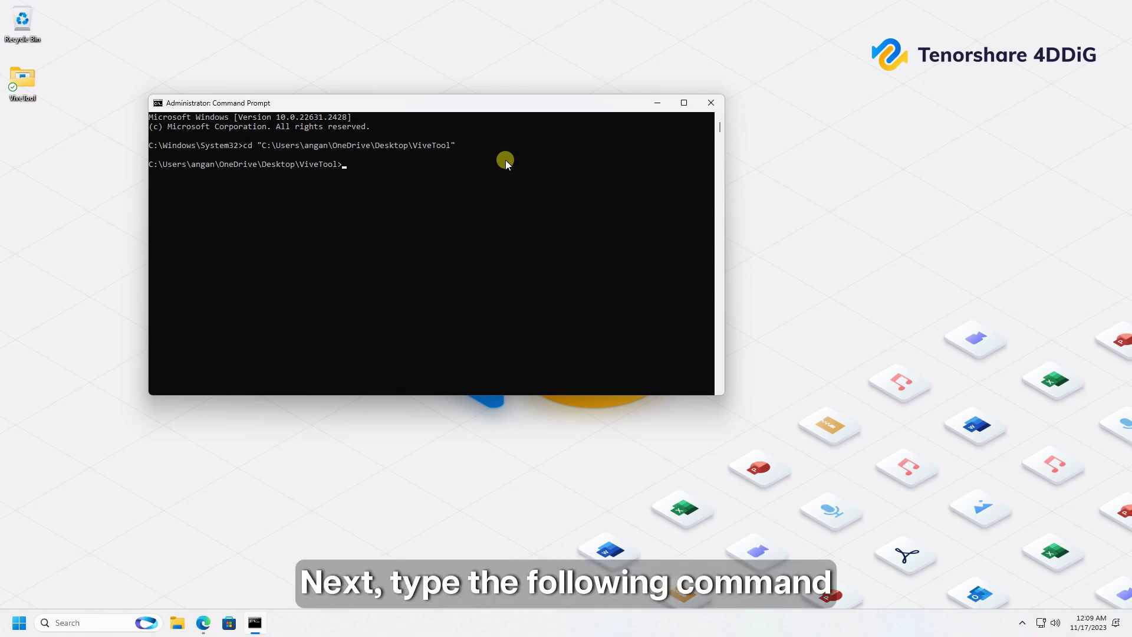
type("vivetool /enable /id:44774629,44776738,44850061,42105254,41655236")
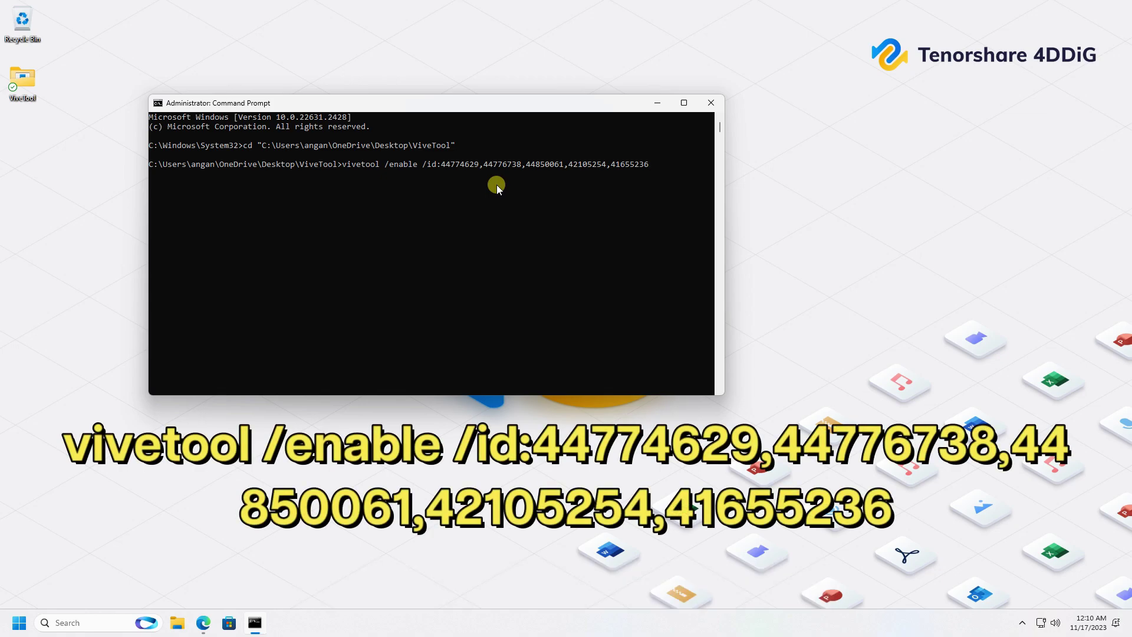
key("Return")
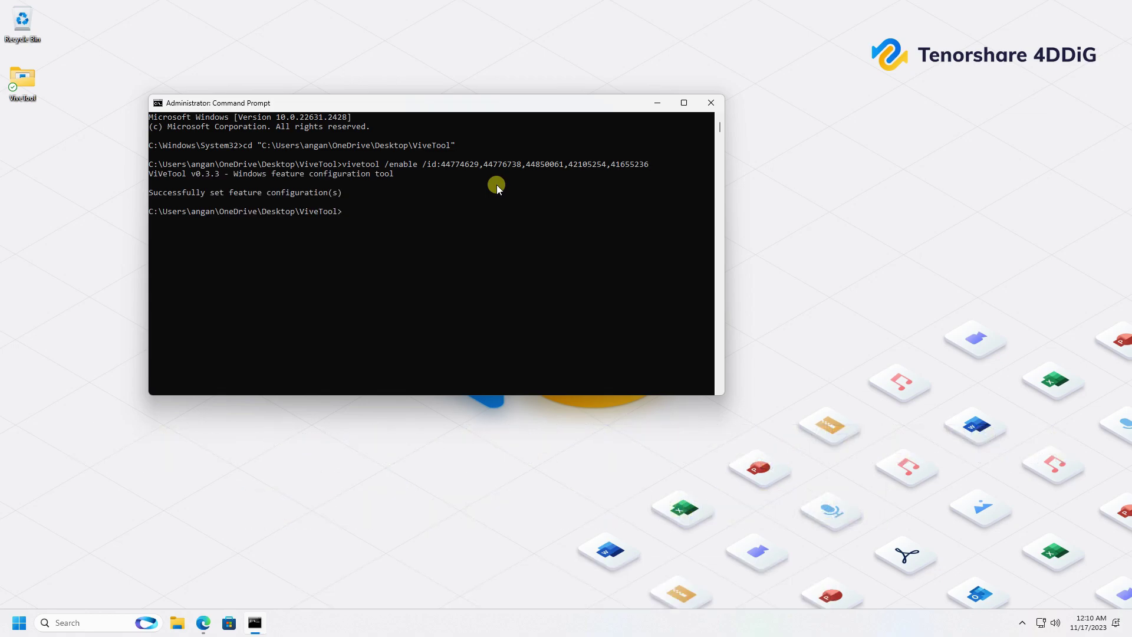
key("alt+F4")
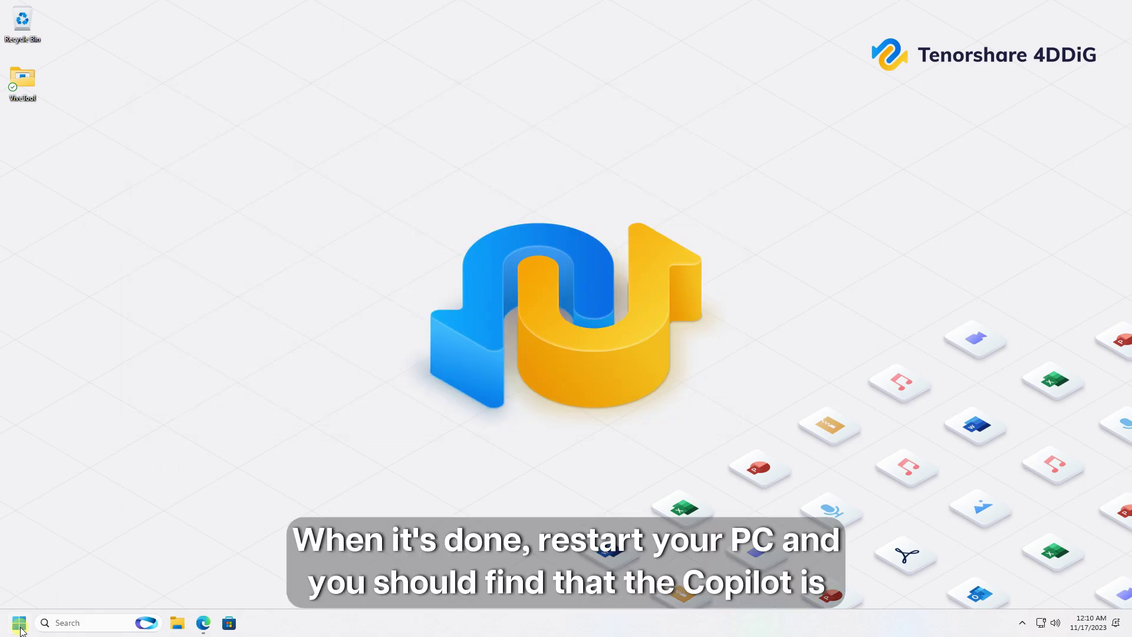
key("super")
left_click(347, 559)
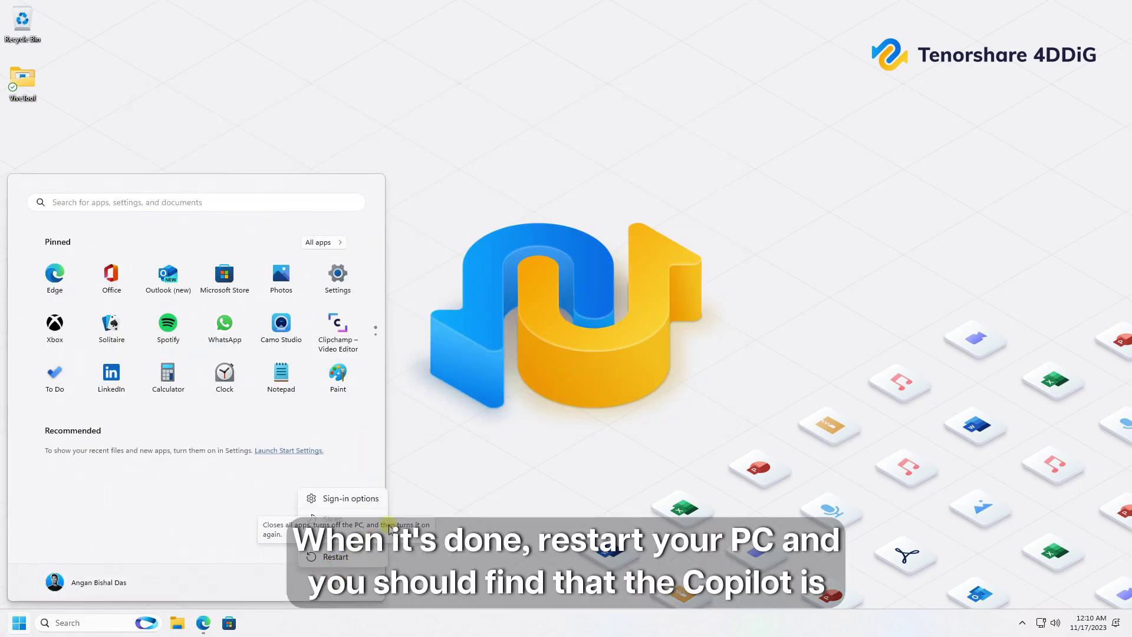
left_click(501, 440)
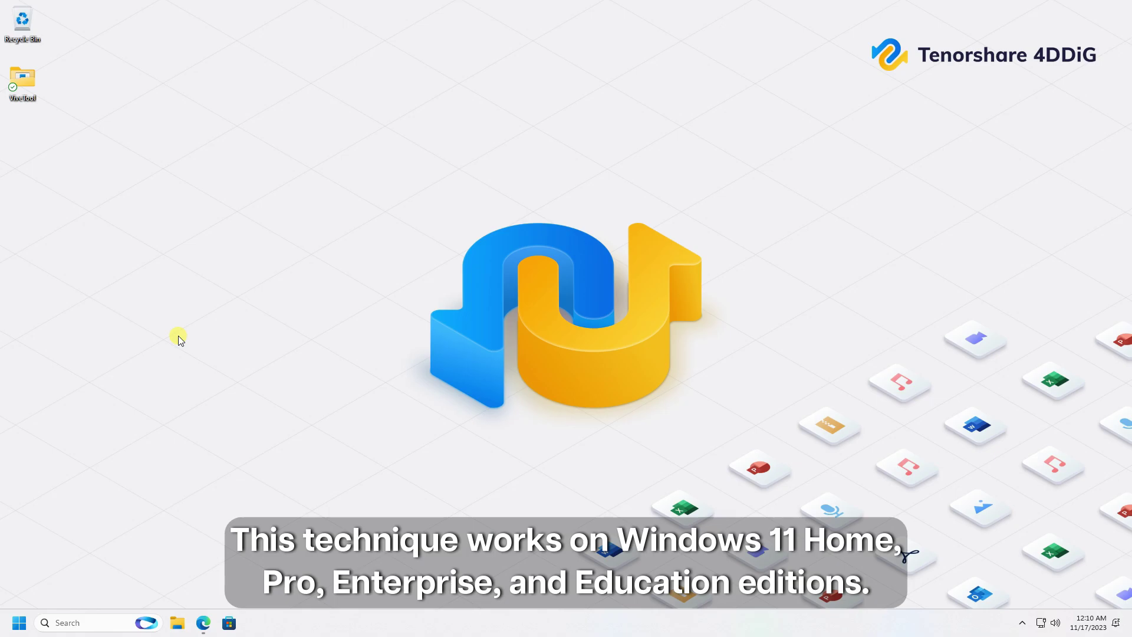
Run regedit from the Run box
key("super+r")
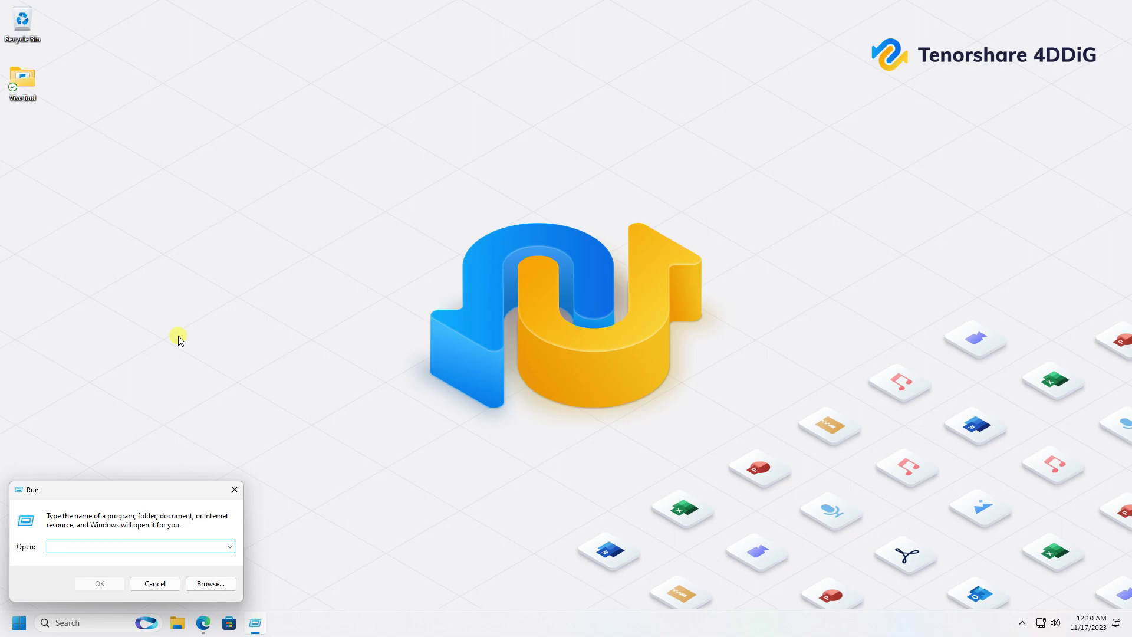
type("reg")
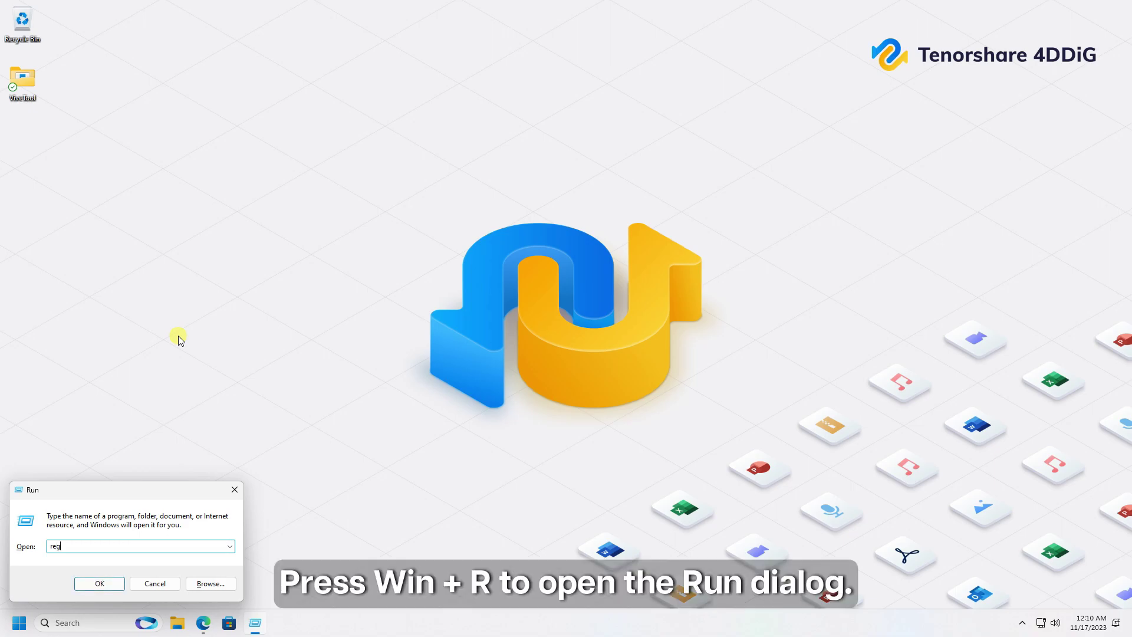
type("edit")
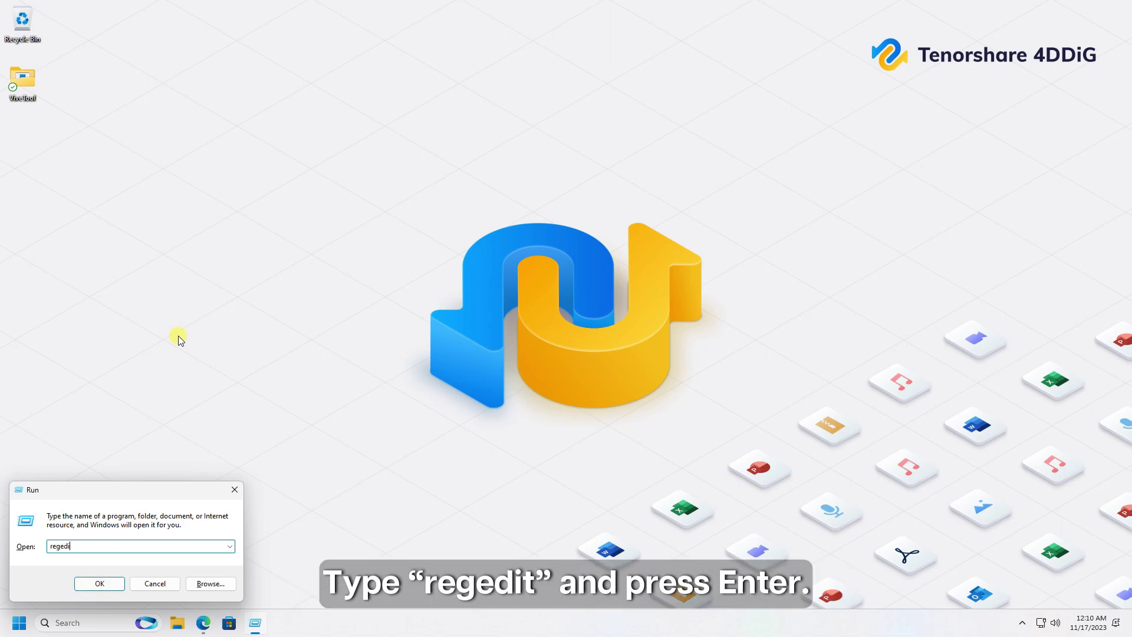
key("Return")
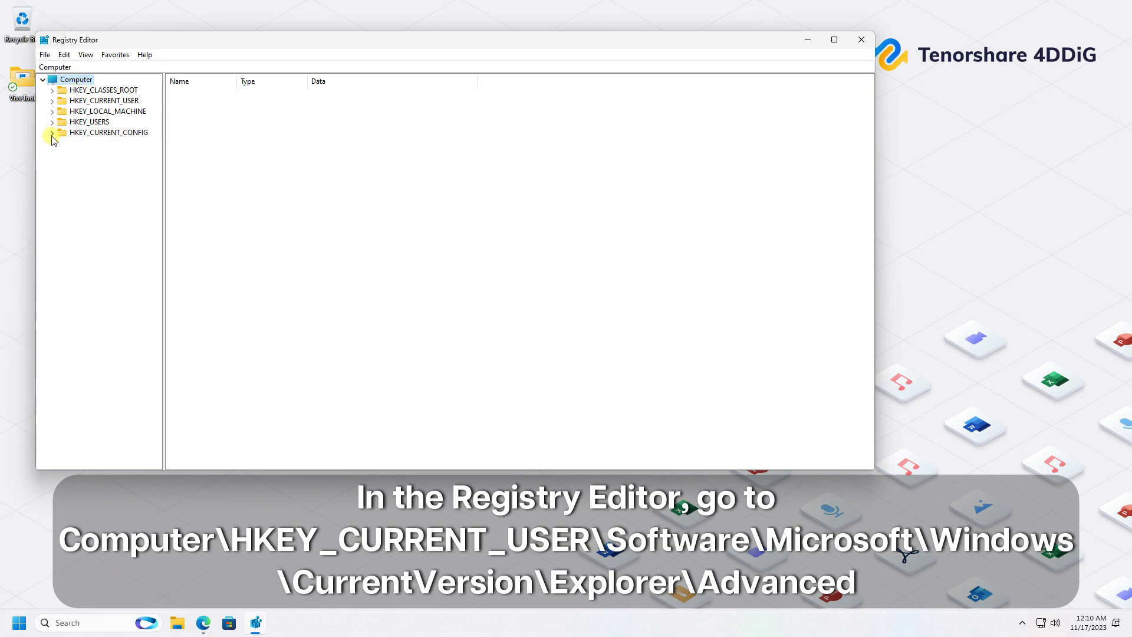
Browse HKEY_CURRENT_USER\Software\Microsoft\Windows\CurrentVersion\Explorer and select the Advanced key
left_click(52, 99)
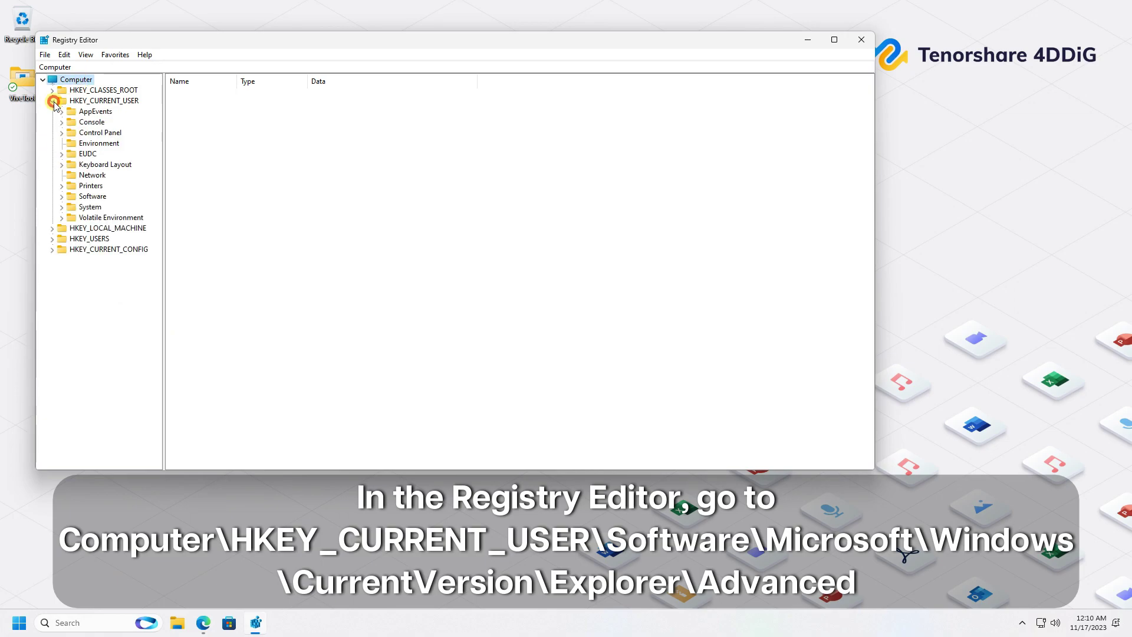
left_click(61, 196)
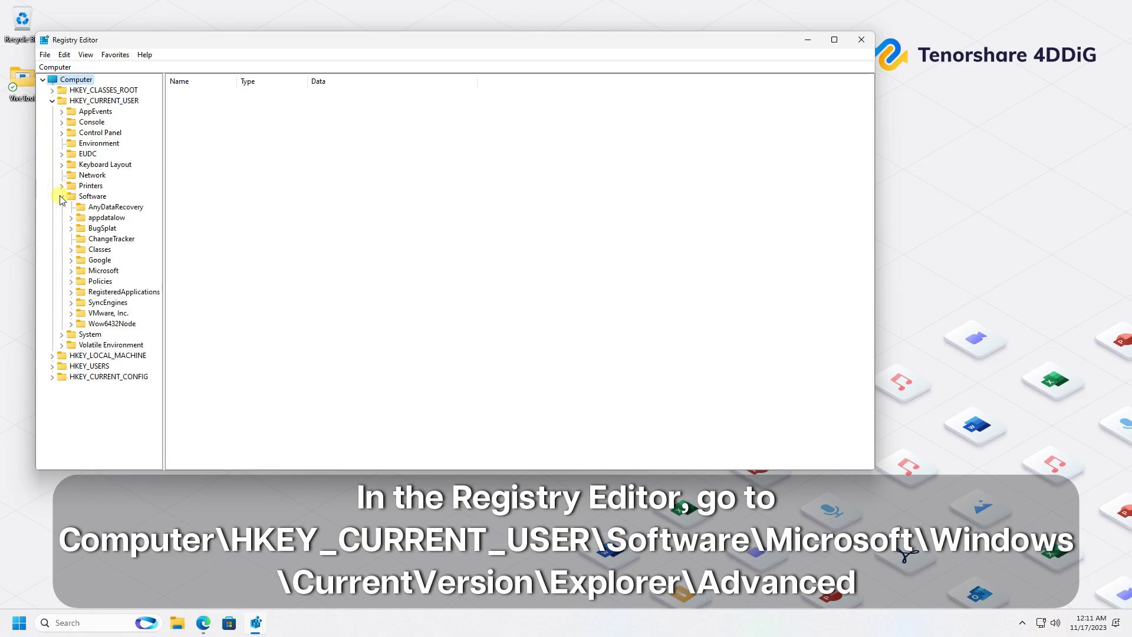
left_click(70, 272)
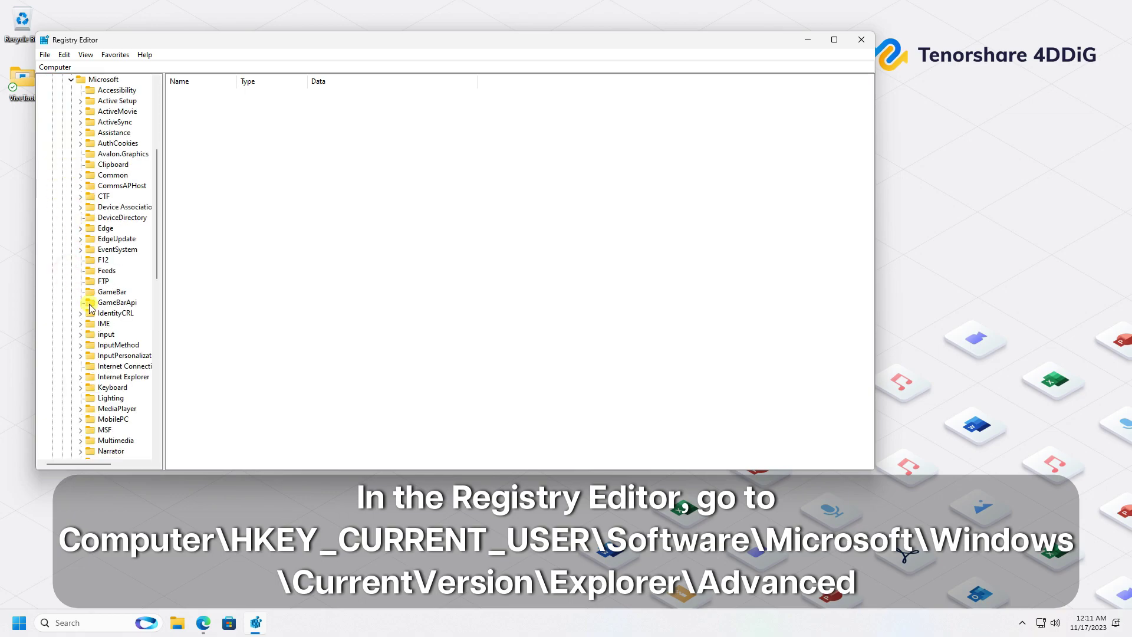
scroll(91, 307, "down", 5)
scroll(97, 309, "down", 5)
scroll(102, 319, "down", 5)
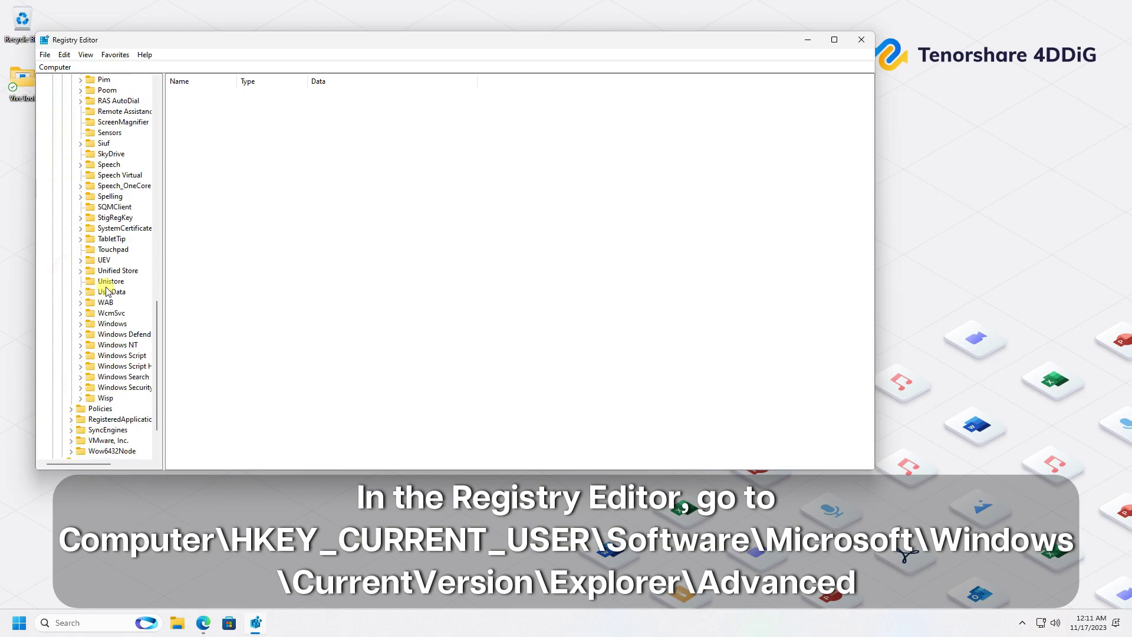
left_click(80, 323)
left_click(123, 344)
left_click(90, 346)
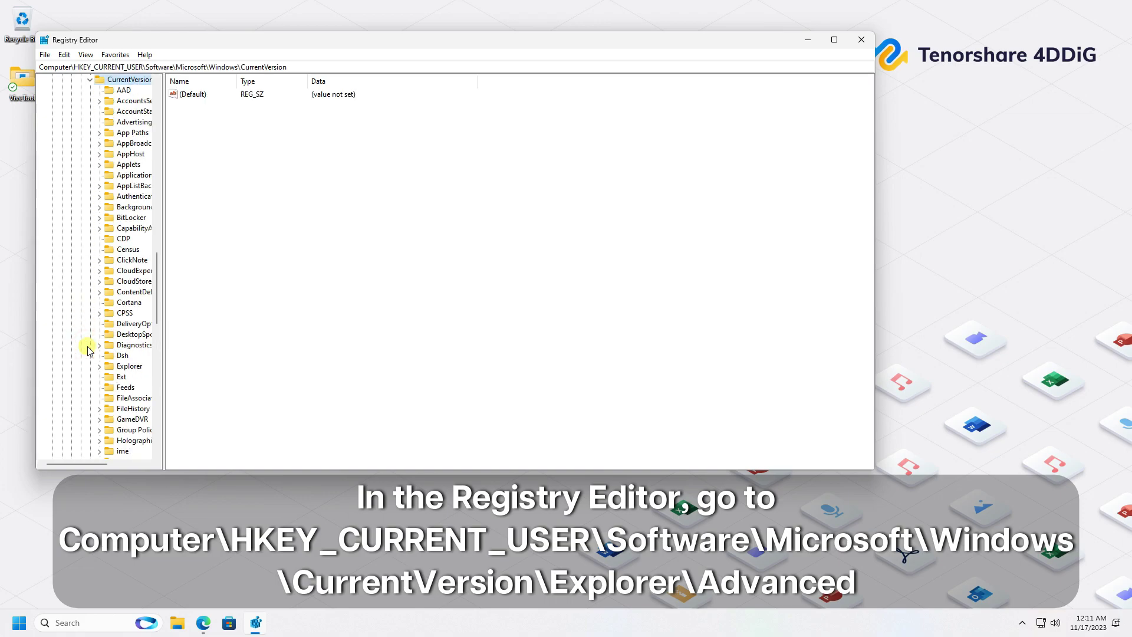
scroll(89, 350, "down", 3)
scroll(97, 363, "down", 3)
left_click_drag(80, 464, 116, 462)
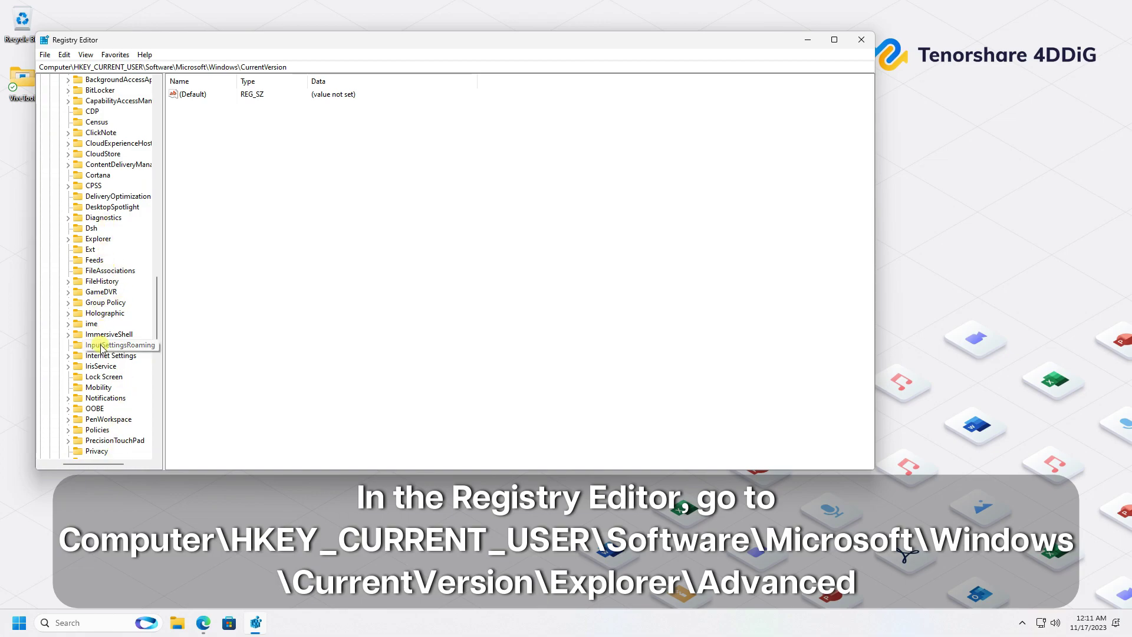
scroll(100, 348, "down", 2)
scroll(100, 347, "up", 2)
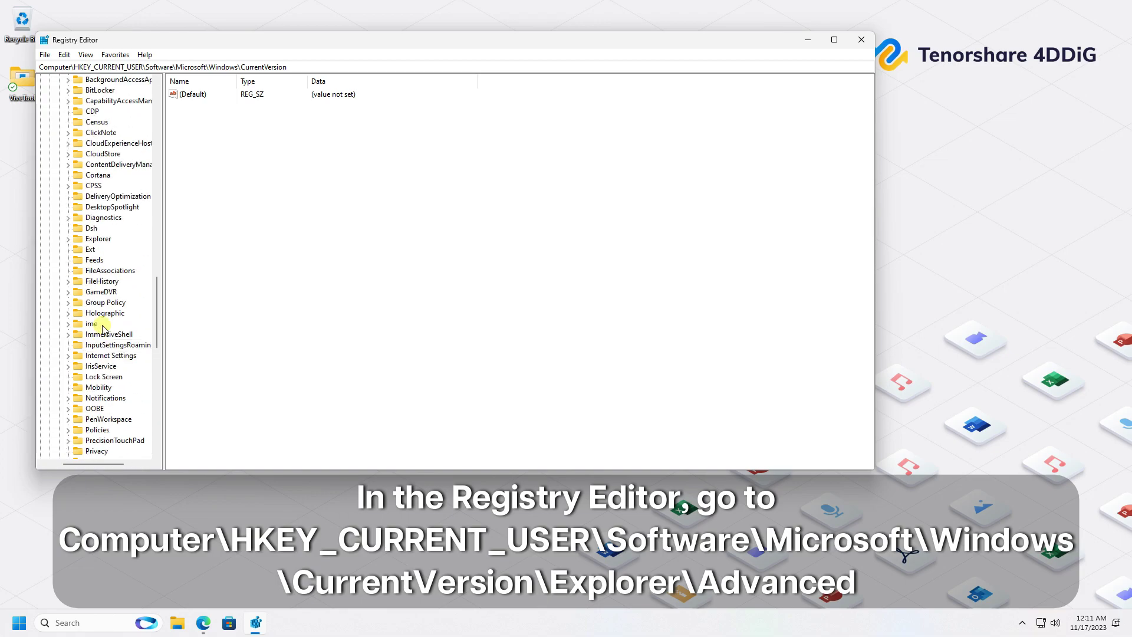
double_click(67, 244)
left_click(110, 101)
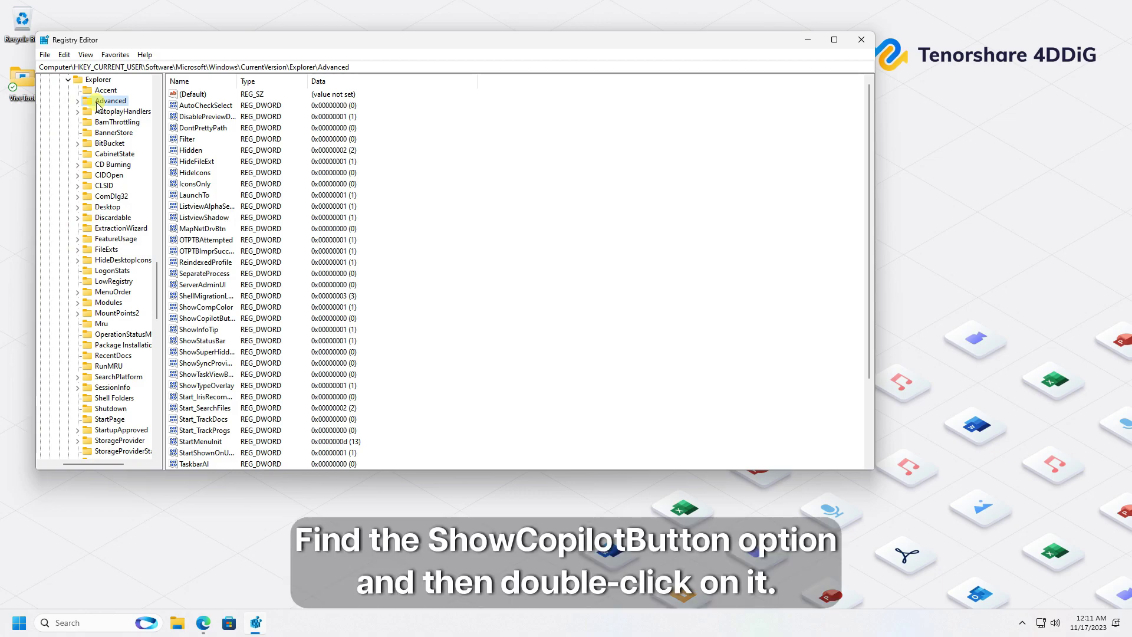
Check ShowCopilotButton's value data is 0, confirm it, and close Registry Editor
double_click(212, 319)
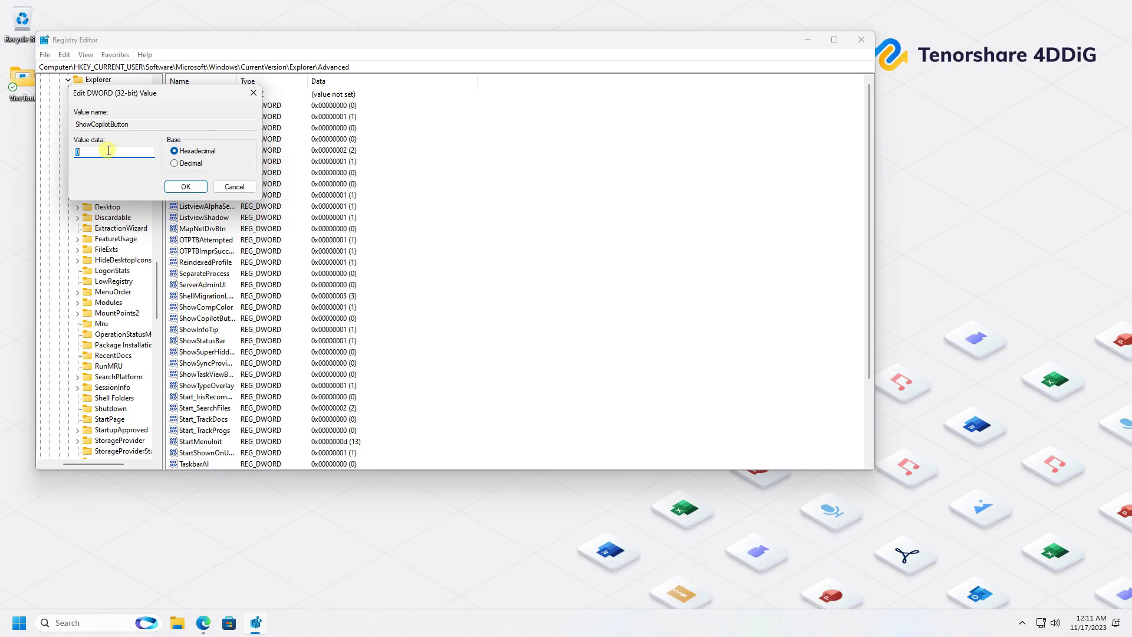
left_click_drag(126, 94, 429, 160)
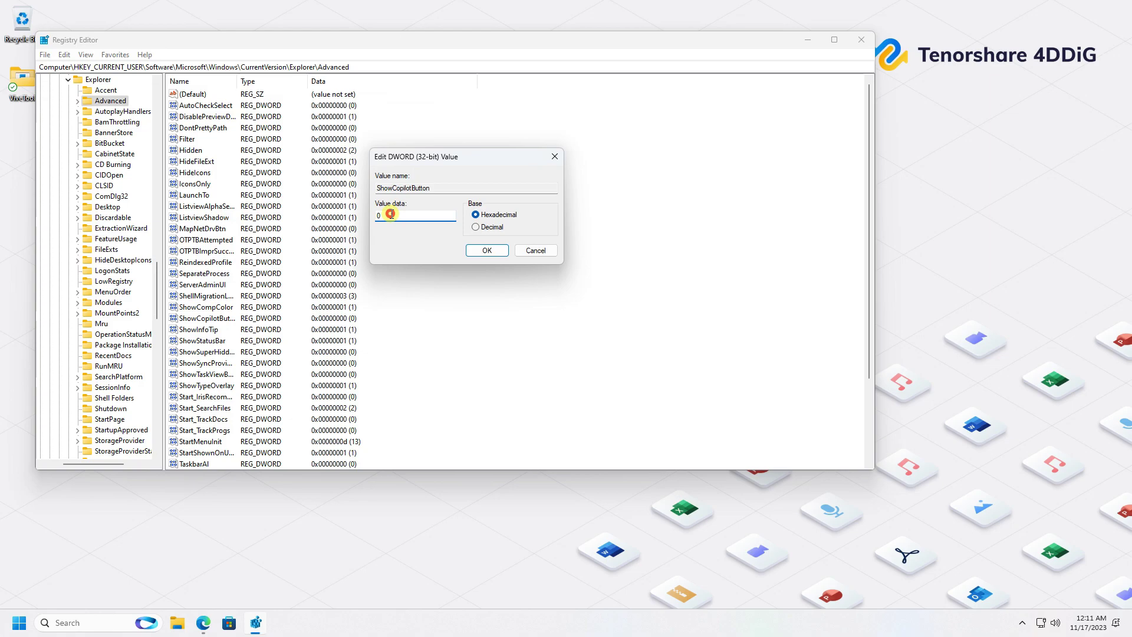
double_click(390, 213)
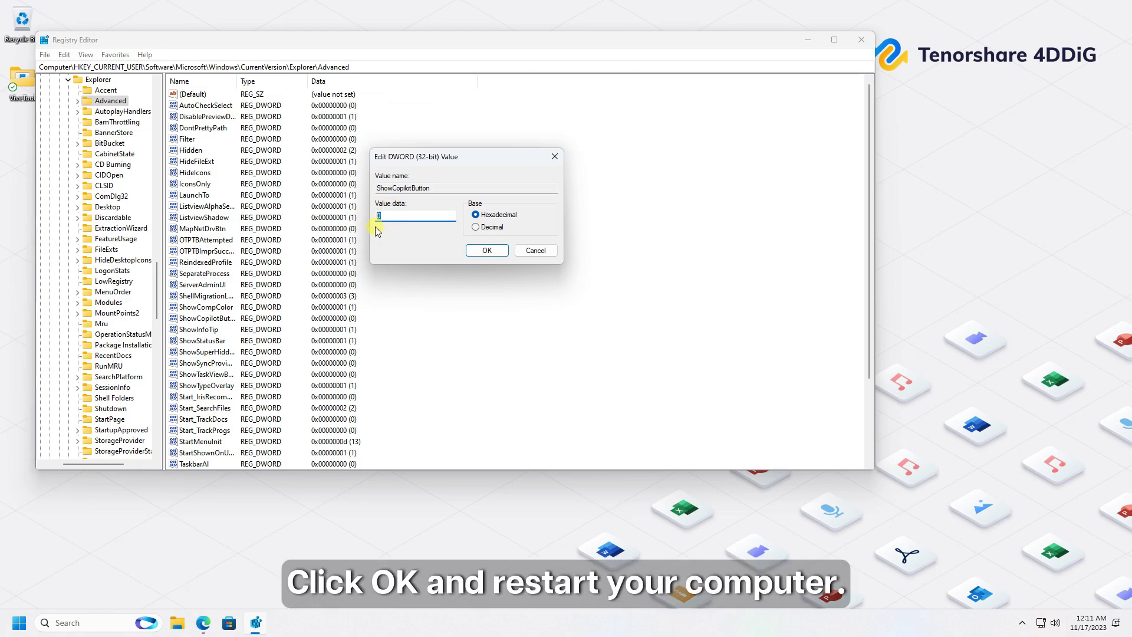
left_click(486, 252)
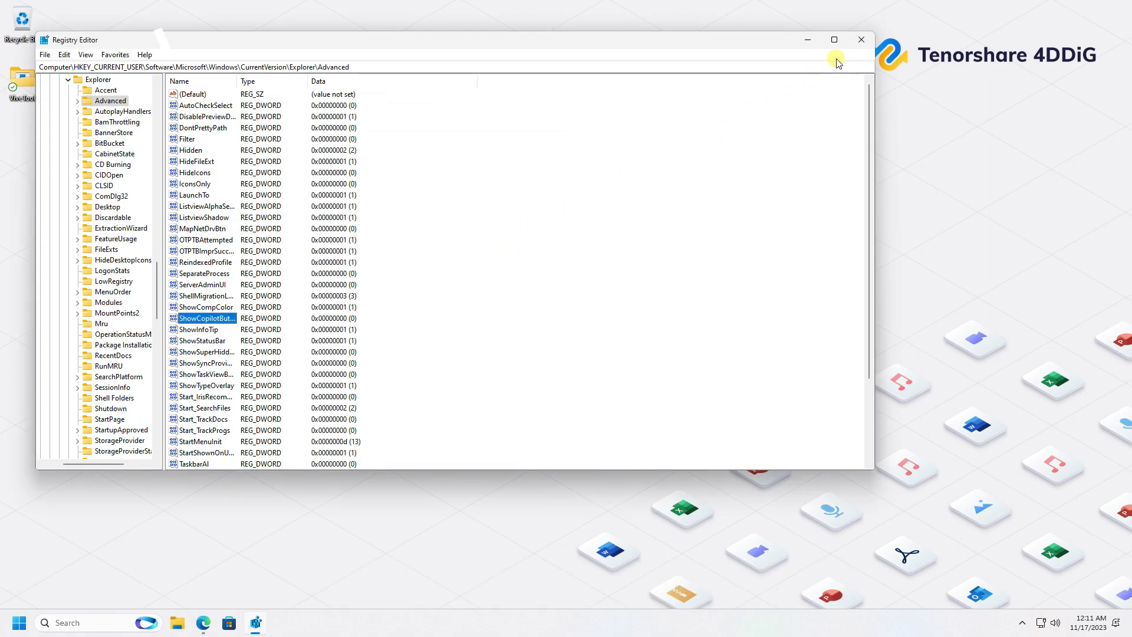
left_click(862, 39)
Refresh the desktop, then search gpedit and launch Edit group policy
right_click(406, 164)
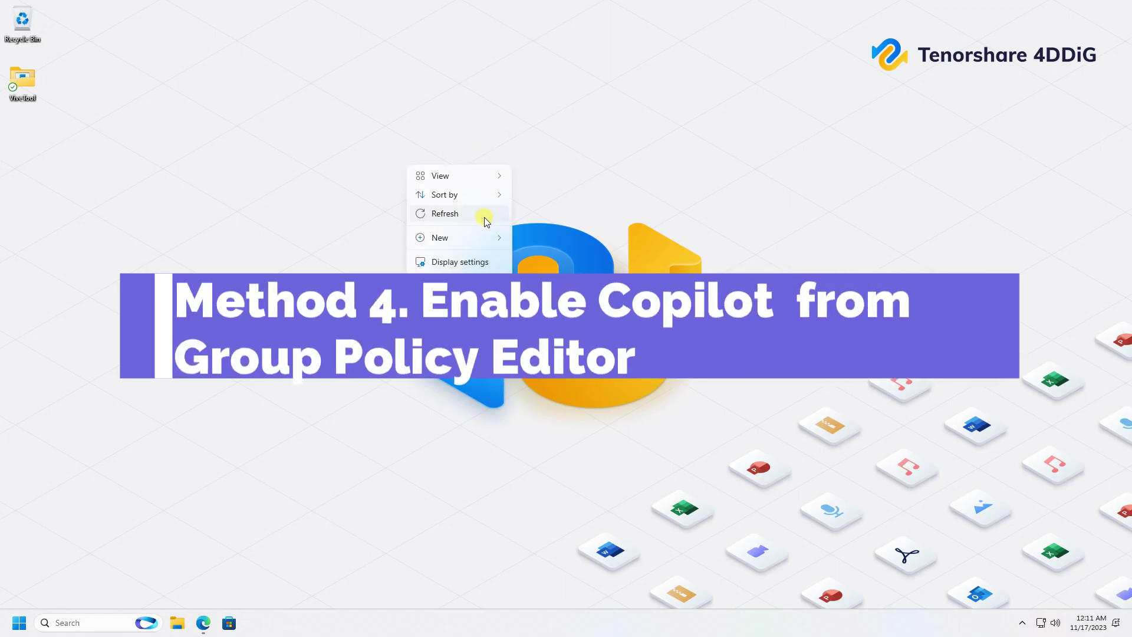
left_click(486, 218)
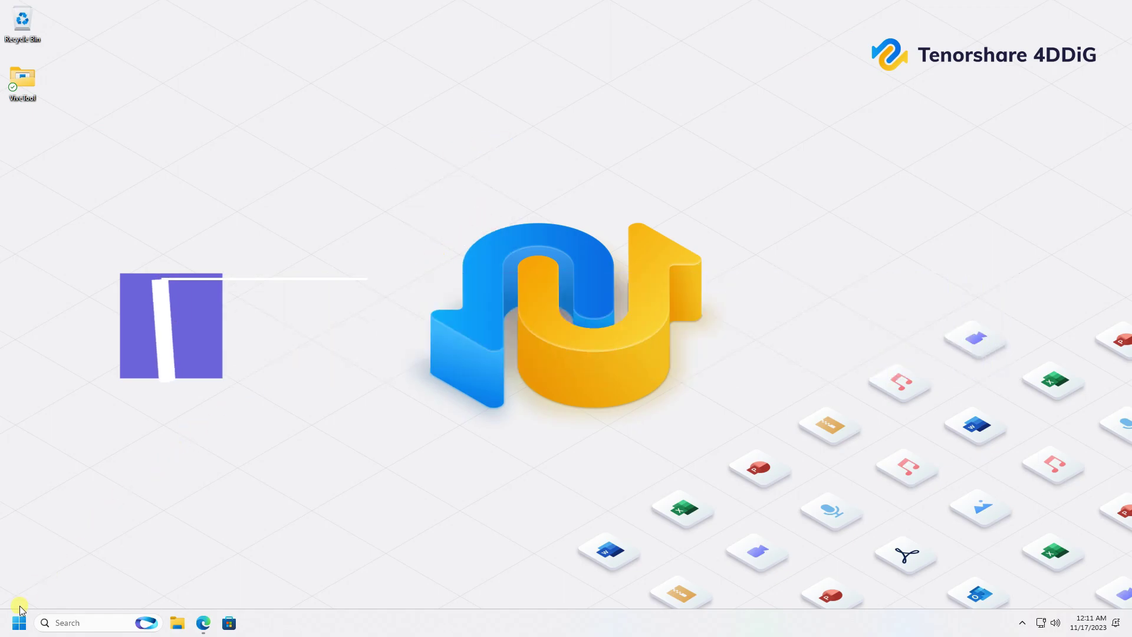
left_click(19, 624)
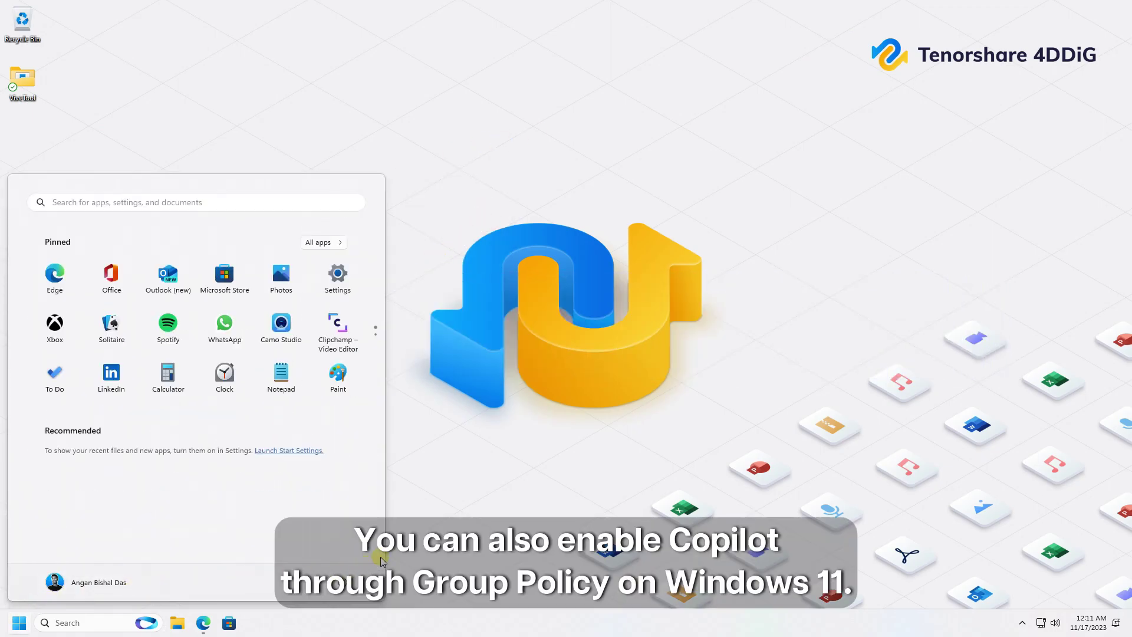
left_click(464, 483)
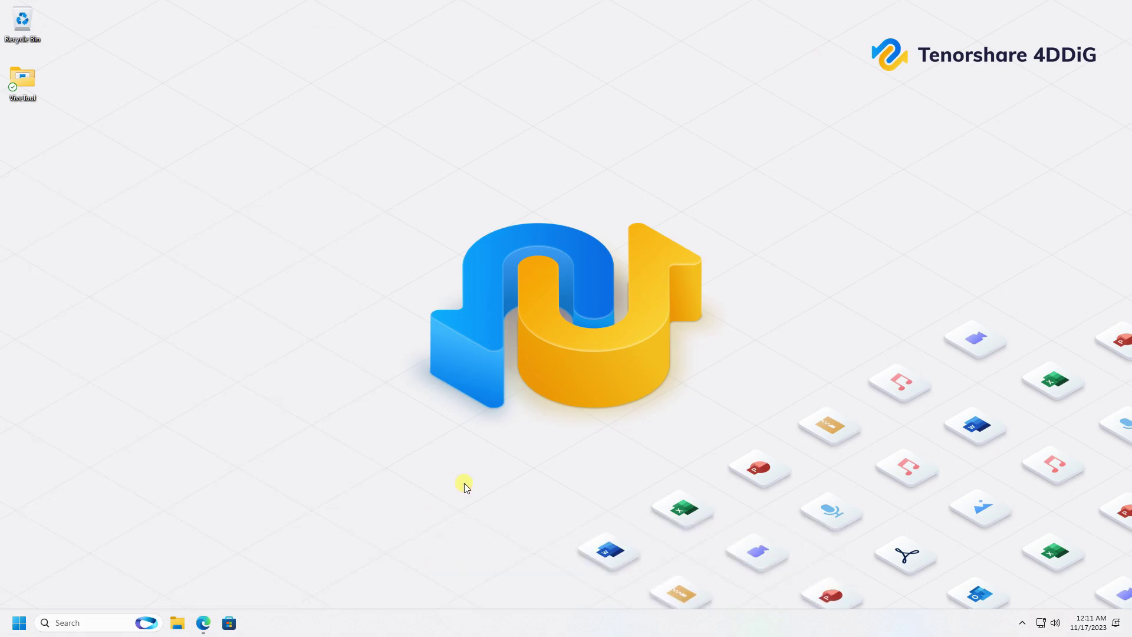
key("super")
type("gpedi")
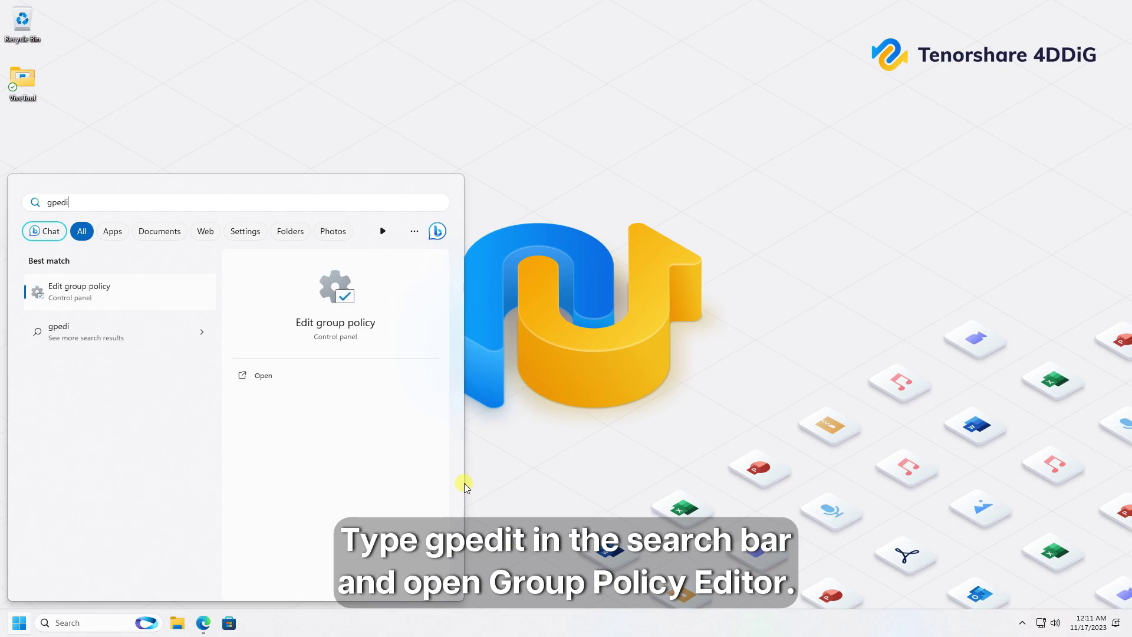
type("t")
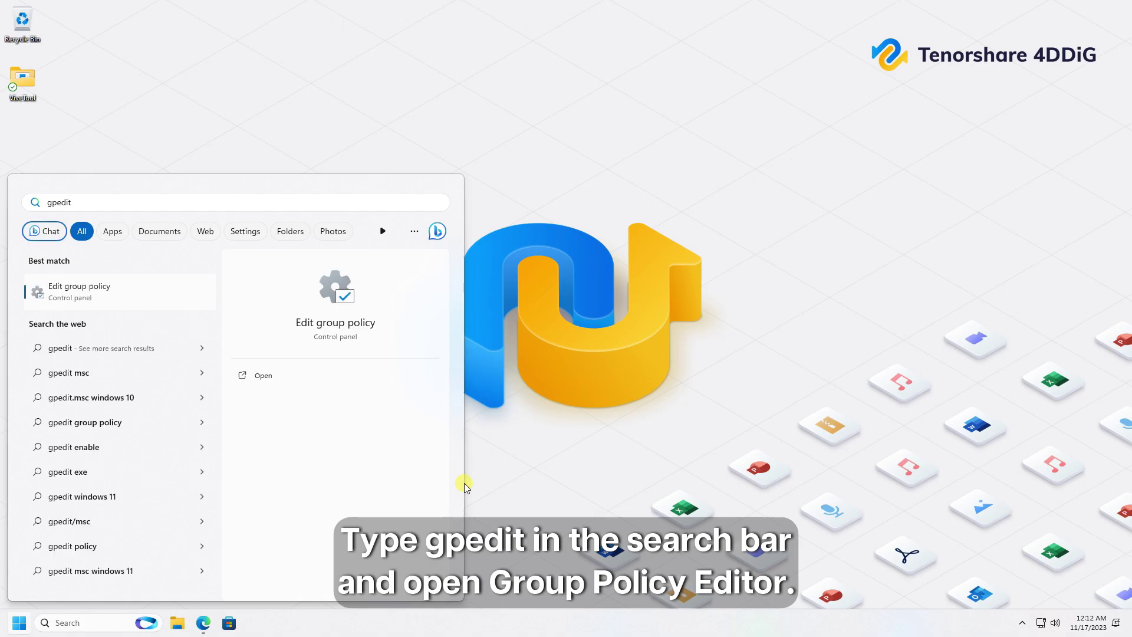
left_click(68, 293)
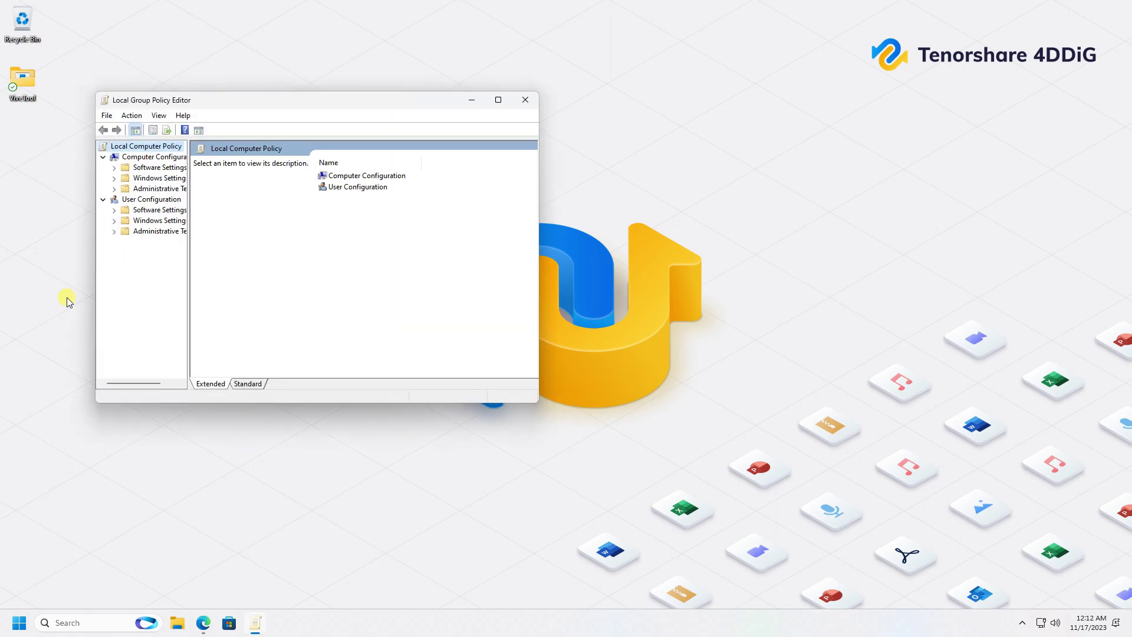
Expand User Configuration's Administrative Templates > Windows Components and select Windows Copilot's Turn off policy
left_click_drag(188, 281, 217, 281)
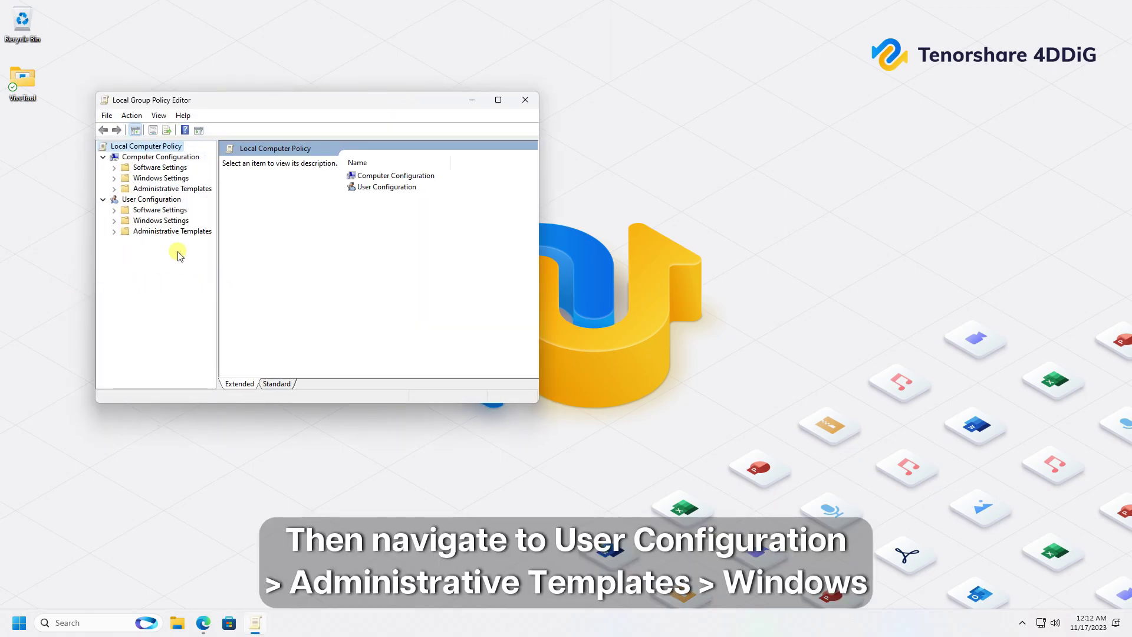
double_click(151, 231)
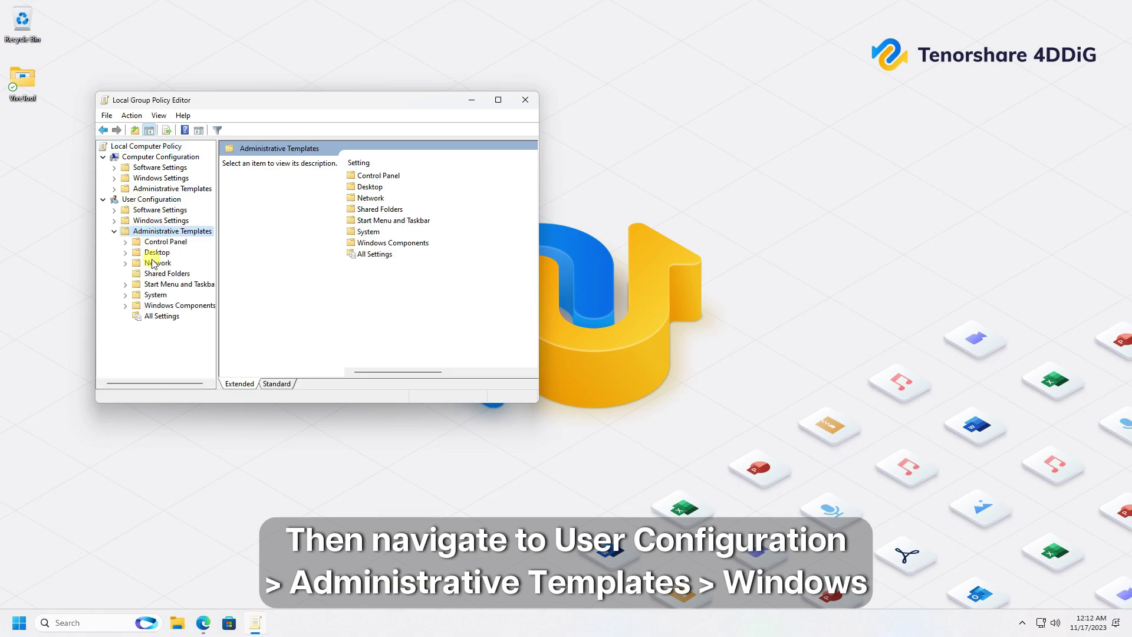
left_click(177, 305)
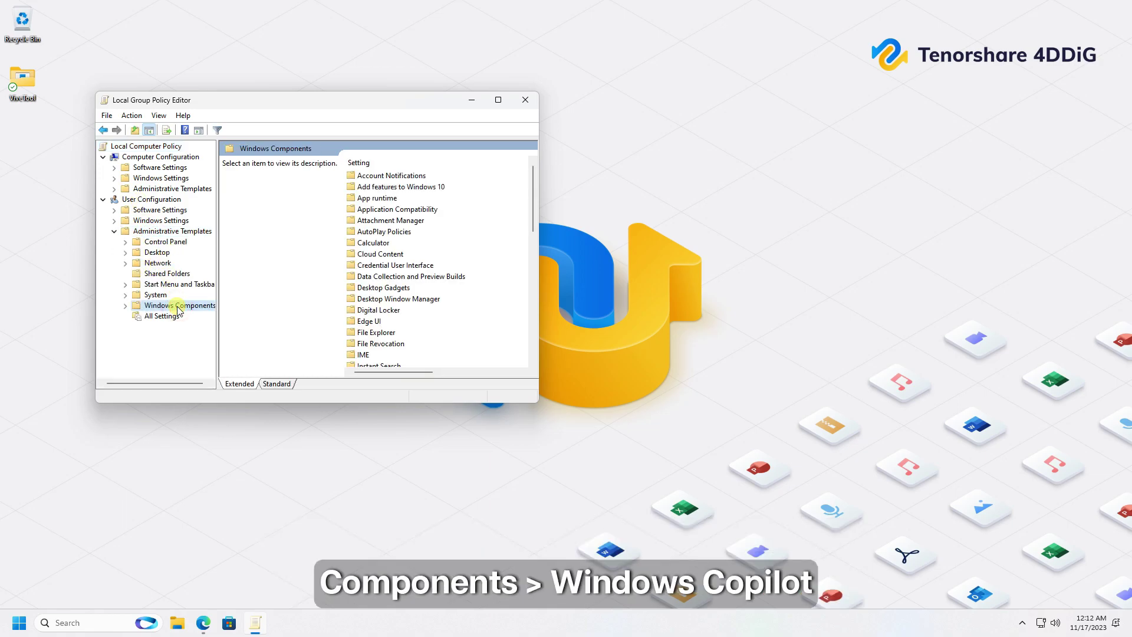
left_click(126, 306)
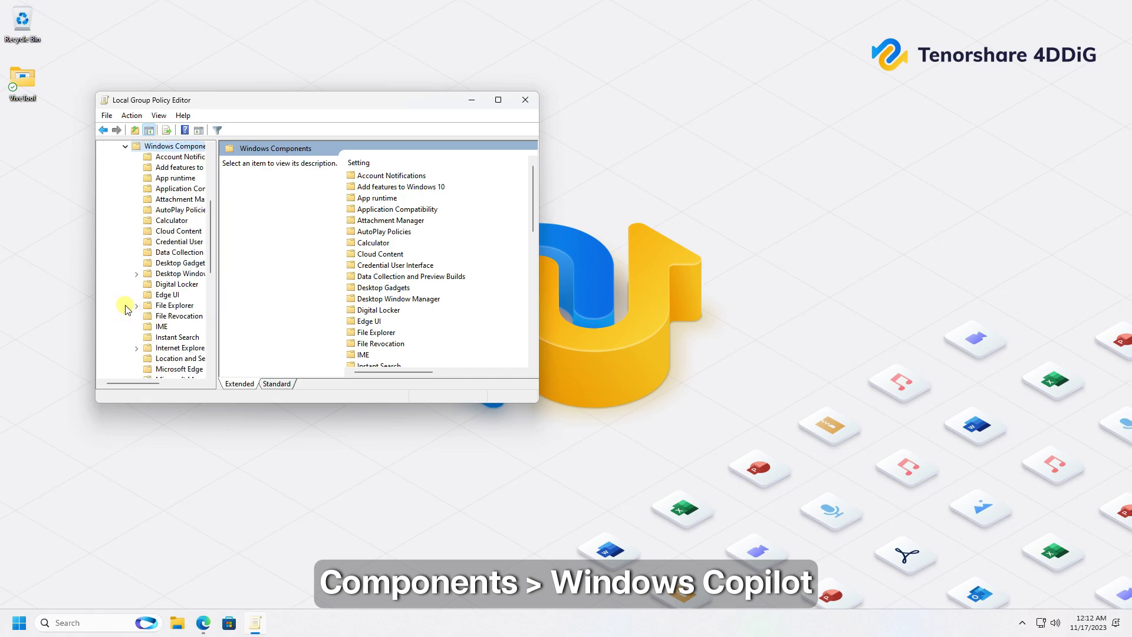
scroll(177, 299, "down", 10)
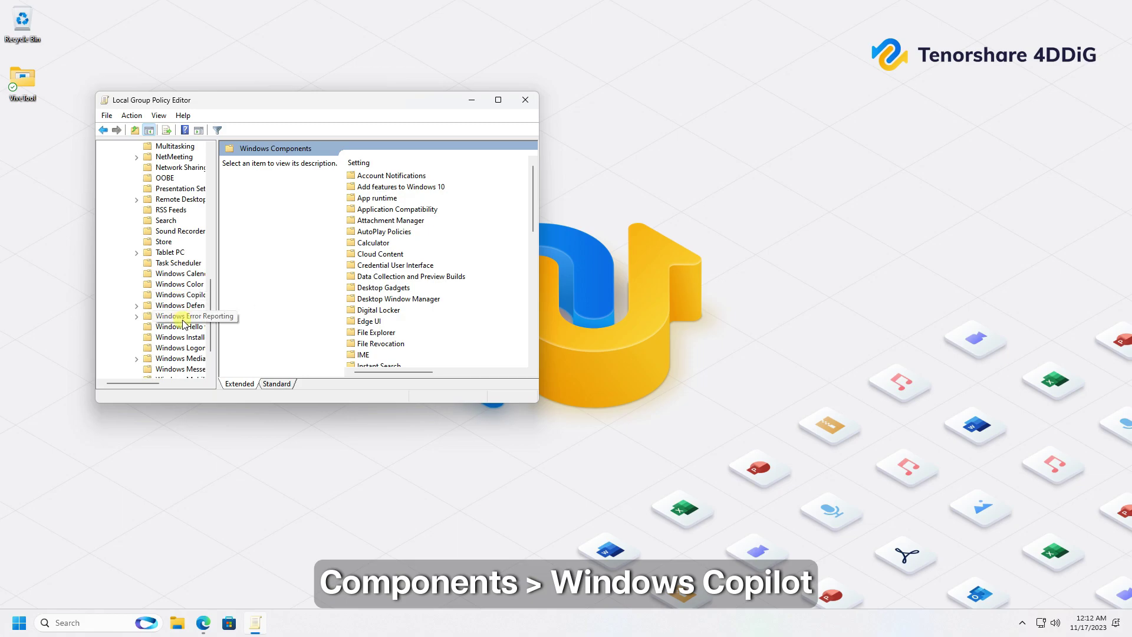
left_click_drag(158, 382, 133, 382)
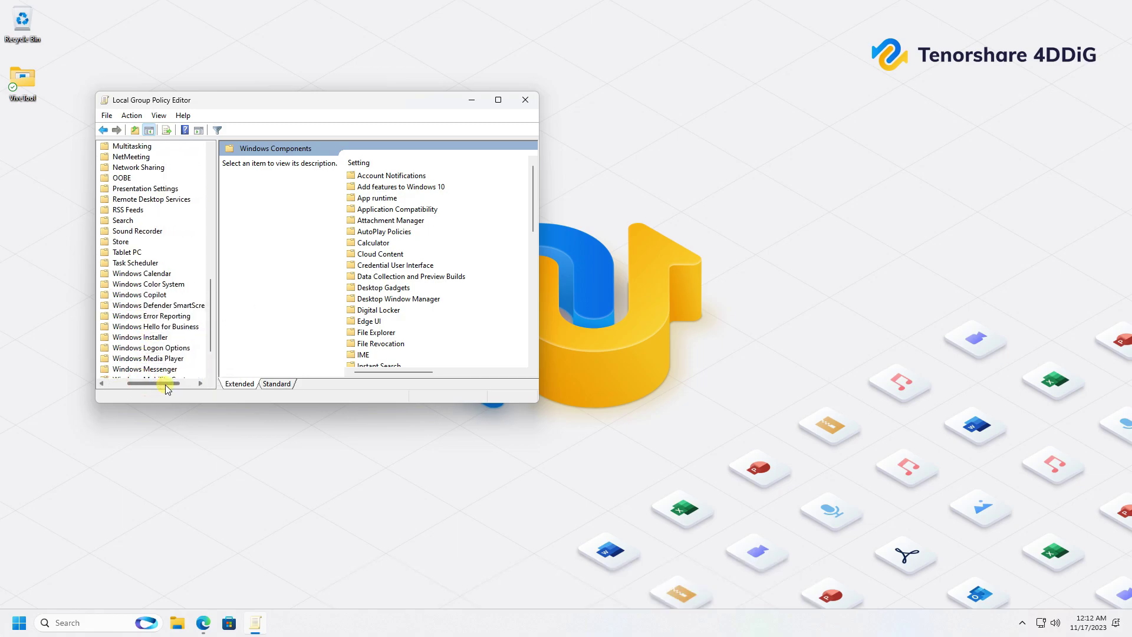
left_click(152, 294)
left_click(398, 175)
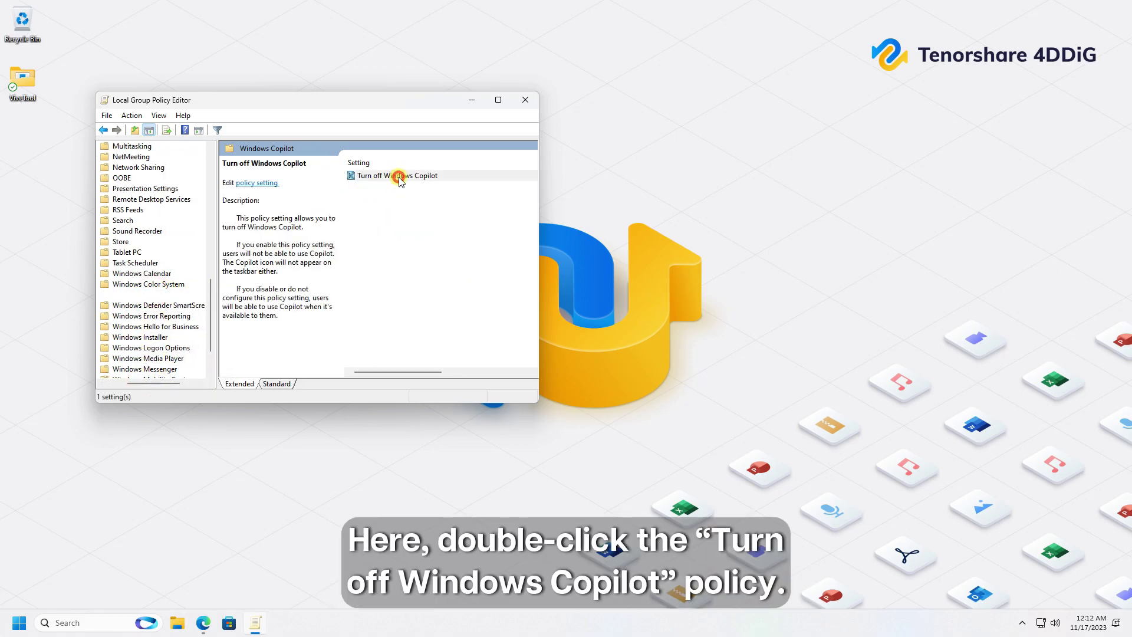
Set Turn off Windows Copilot to Disabled, then apply and confirm with OK
double_click(400, 177)
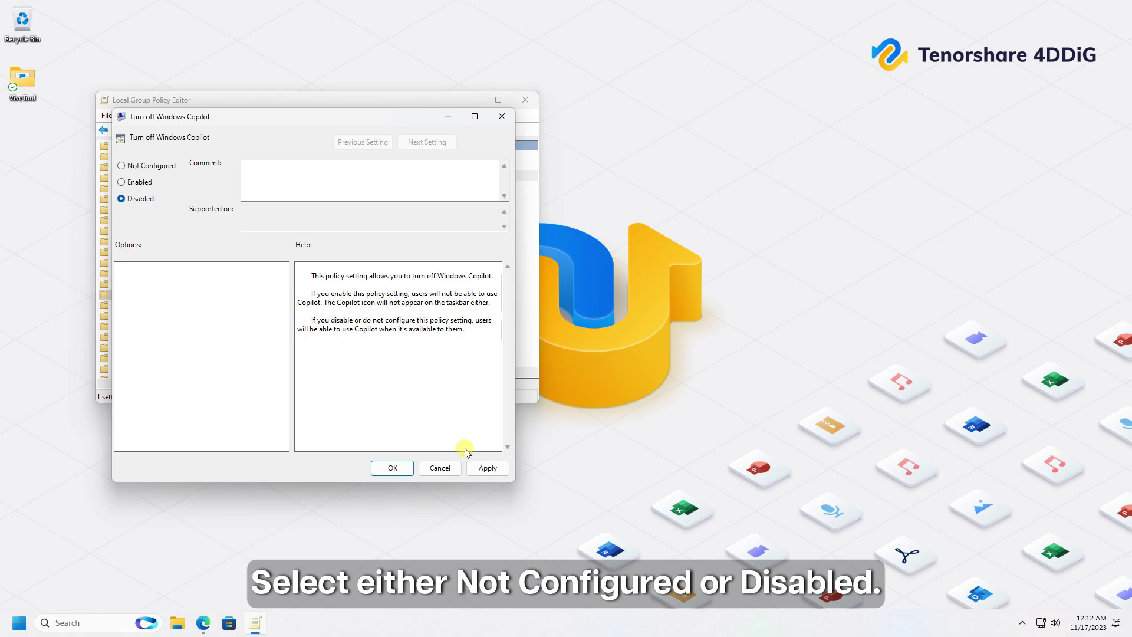
left_click(488, 468)
left_click(392, 468)
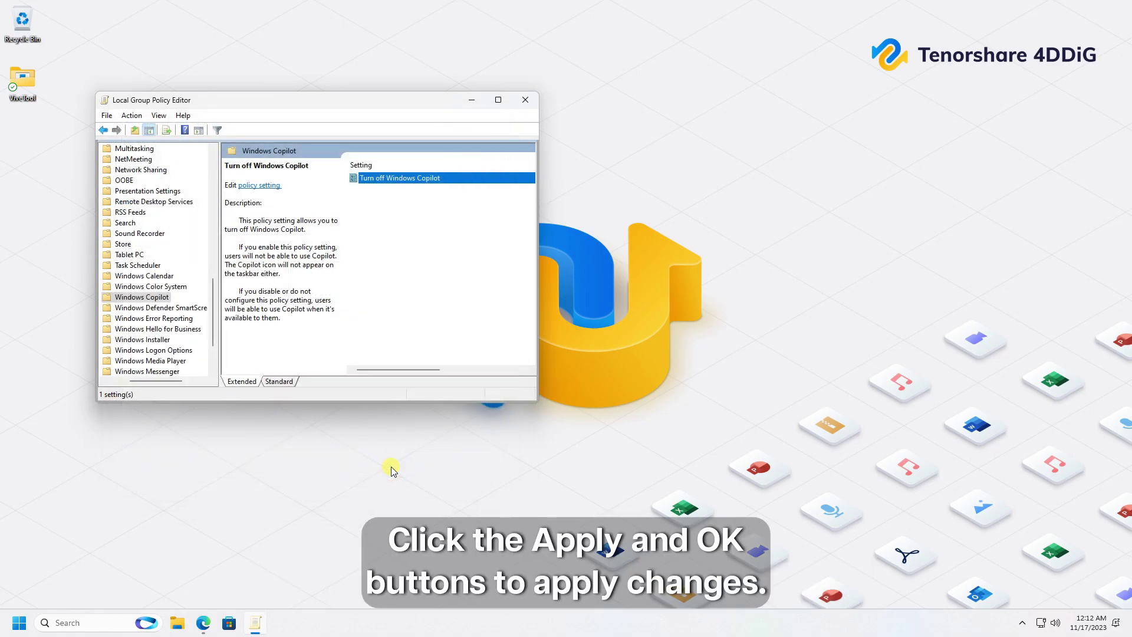
Close the Group Policy editor and view Start's Restart power option without restarting
left_click(525, 99)
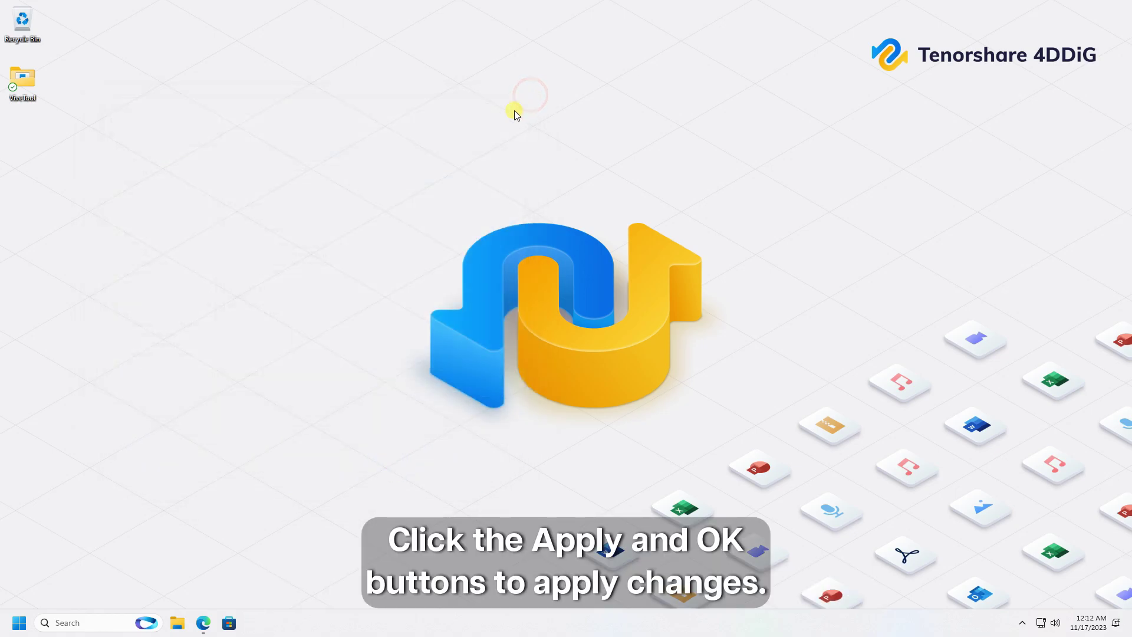
left_click(18, 623)
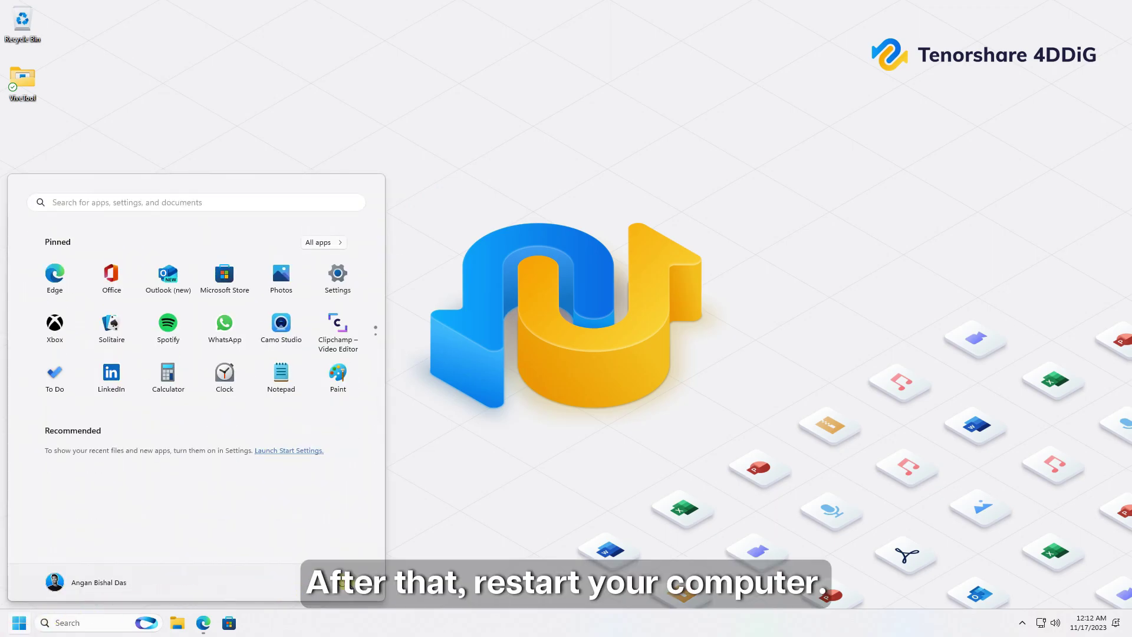
left_click(363, 582)
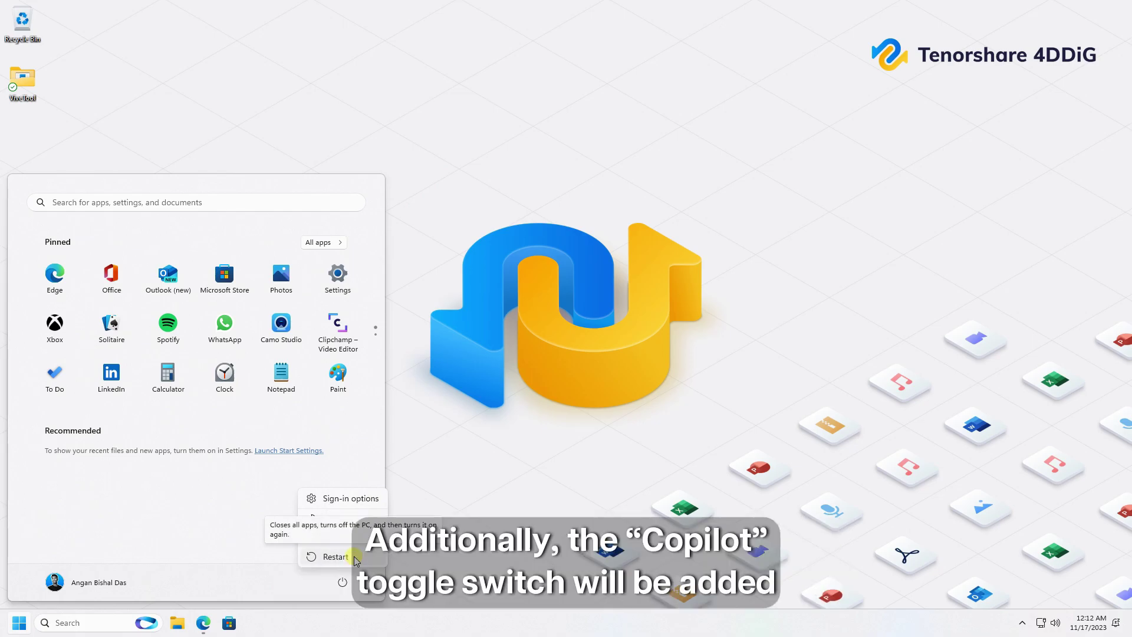
left_click(442, 471)
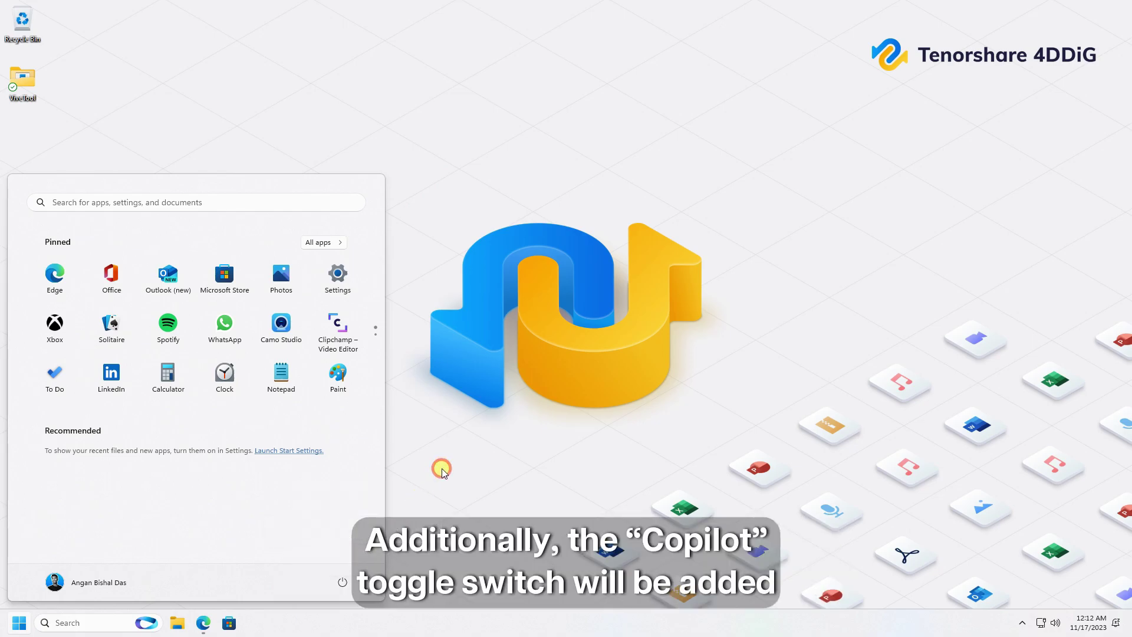
left_click(363, 515)
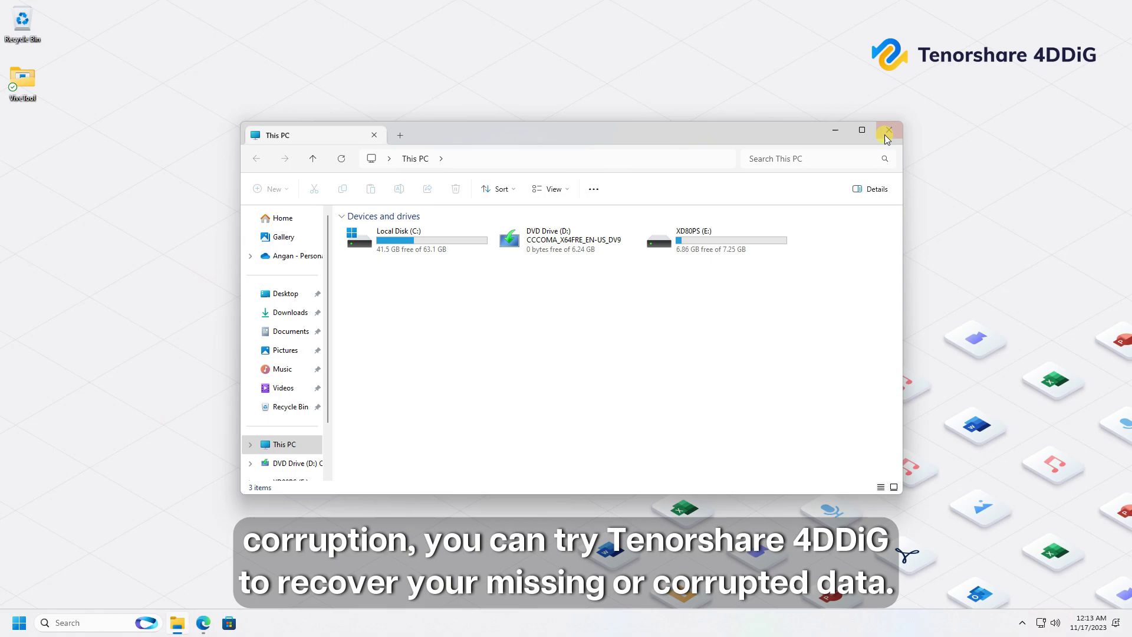
Close File Explorer and browse the Tenorshare 4DDiG data recovery page in Edge
left_click(886, 135)
left_click(204, 623)
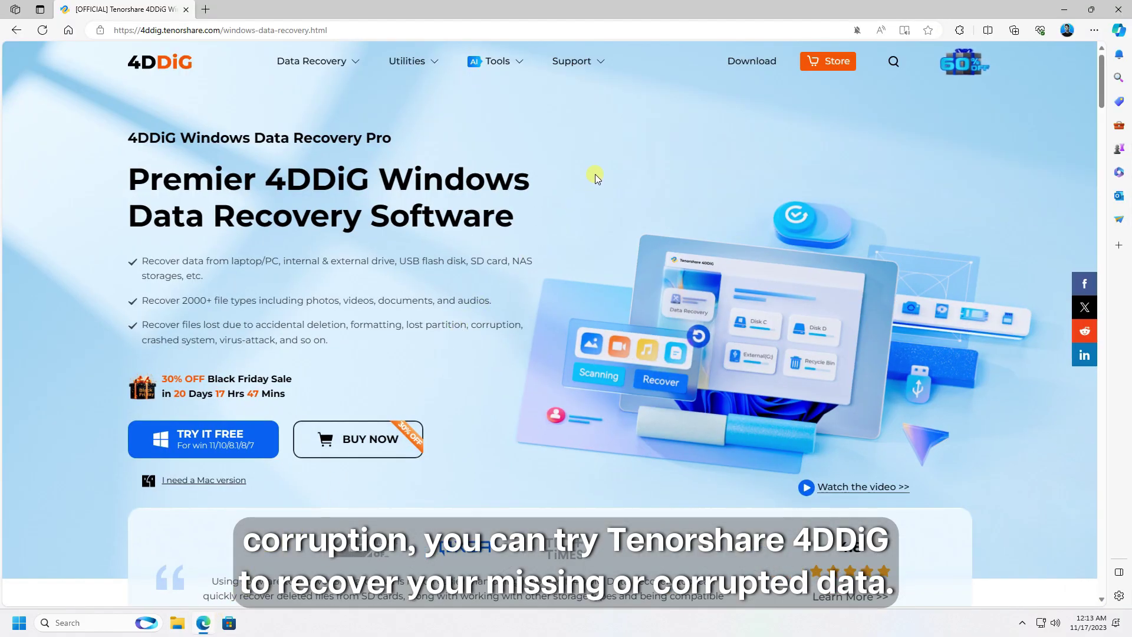
middle_click(595, 177)
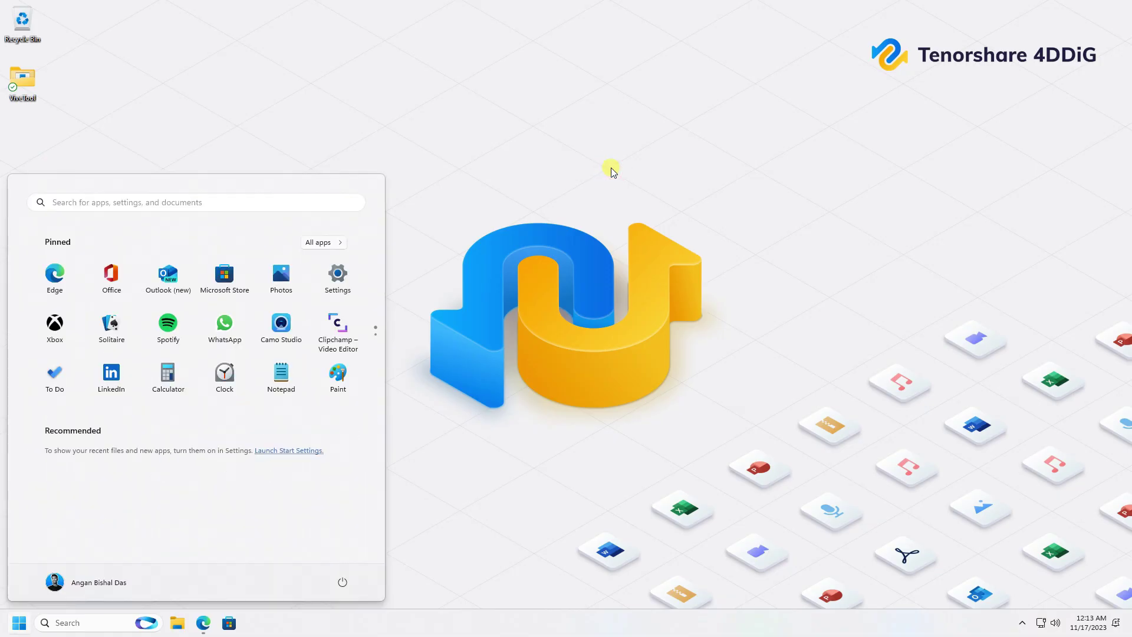
type("4d")
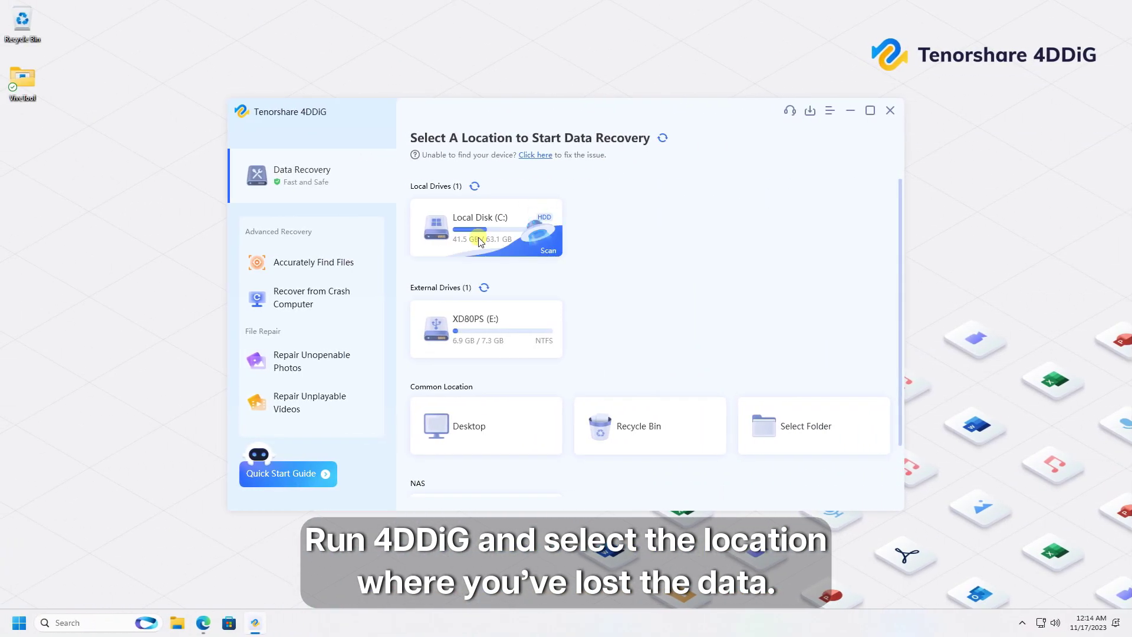
Scan Local Disk (C:) for all file types and dismiss the three 4DDiG tips
left_click(479, 240)
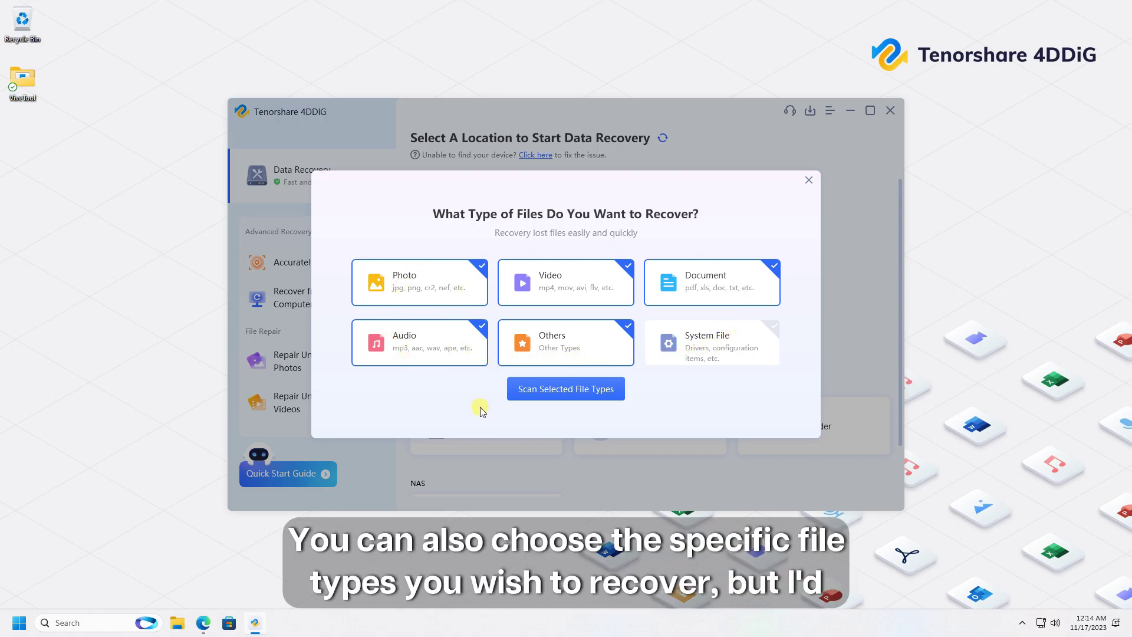
left_click(620, 393)
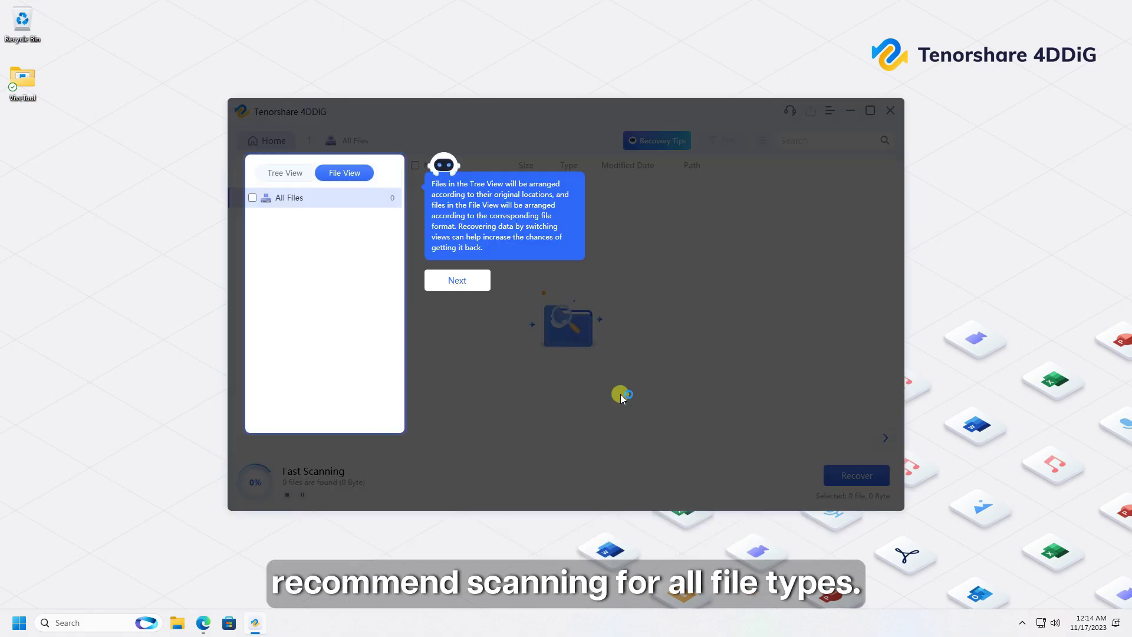
left_click(457, 281)
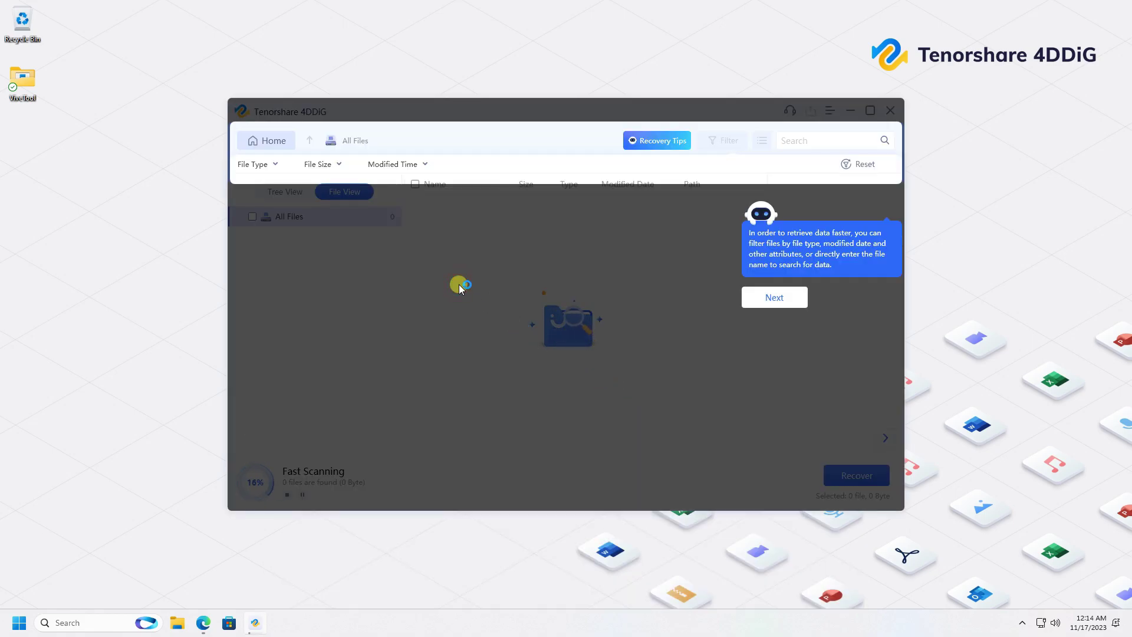
left_click(775, 297)
left_click(673, 496)
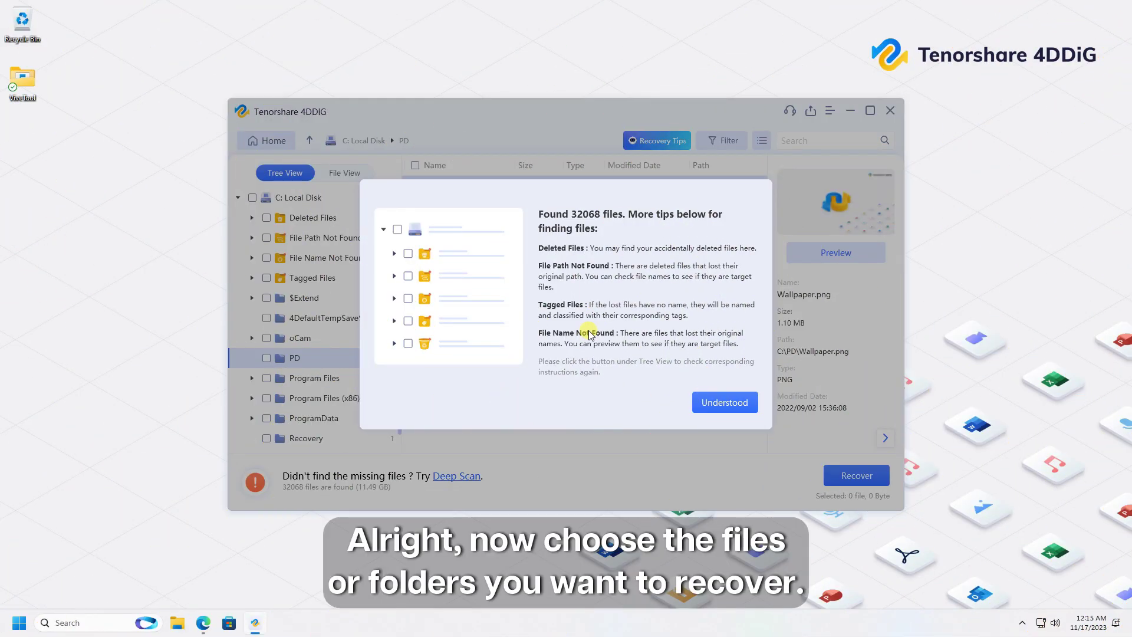
Tick the podcast script, Attack-Switch image, Old Data, Fiverr Buyer Call.mp4 and 100-contacts CSV files
left_click(724, 402)
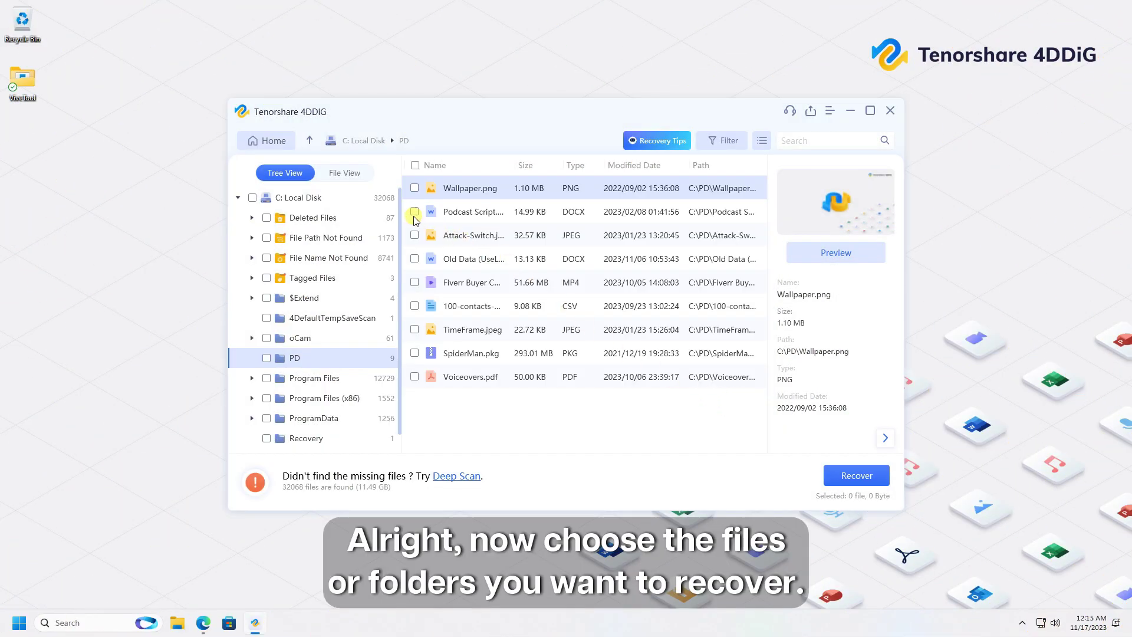
left_click(415, 212)
left_click(414, 236)
left_click(413, 258)
left_click(414, 282)
left_click(413, 306)
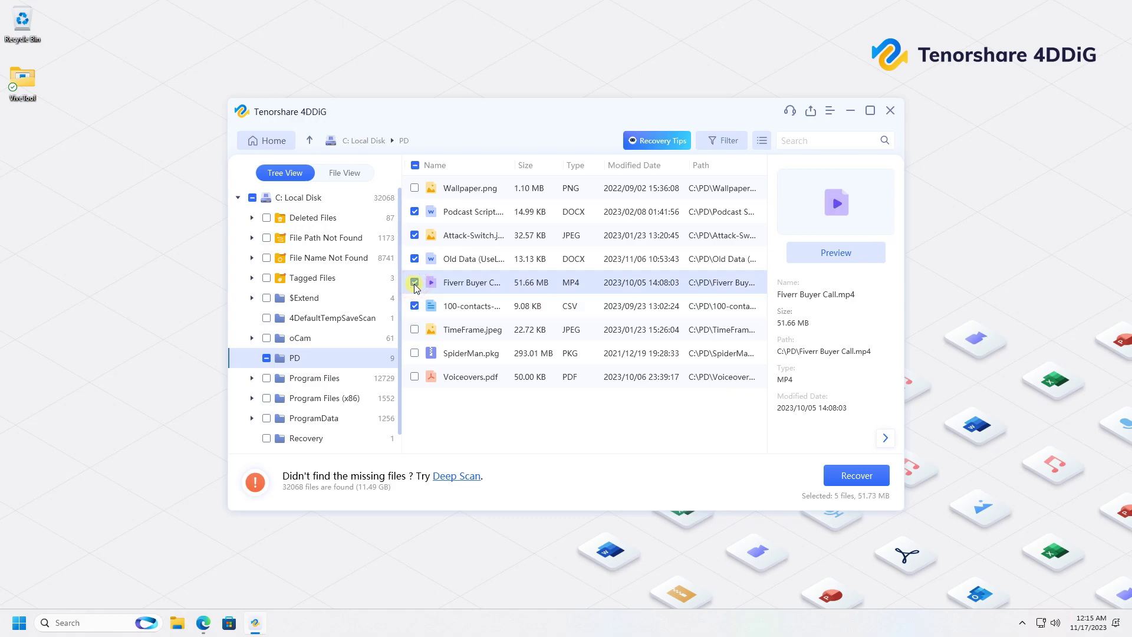
Recover the five checked files to XD80PS (E:) using Recover Only
left_click(856, 475)
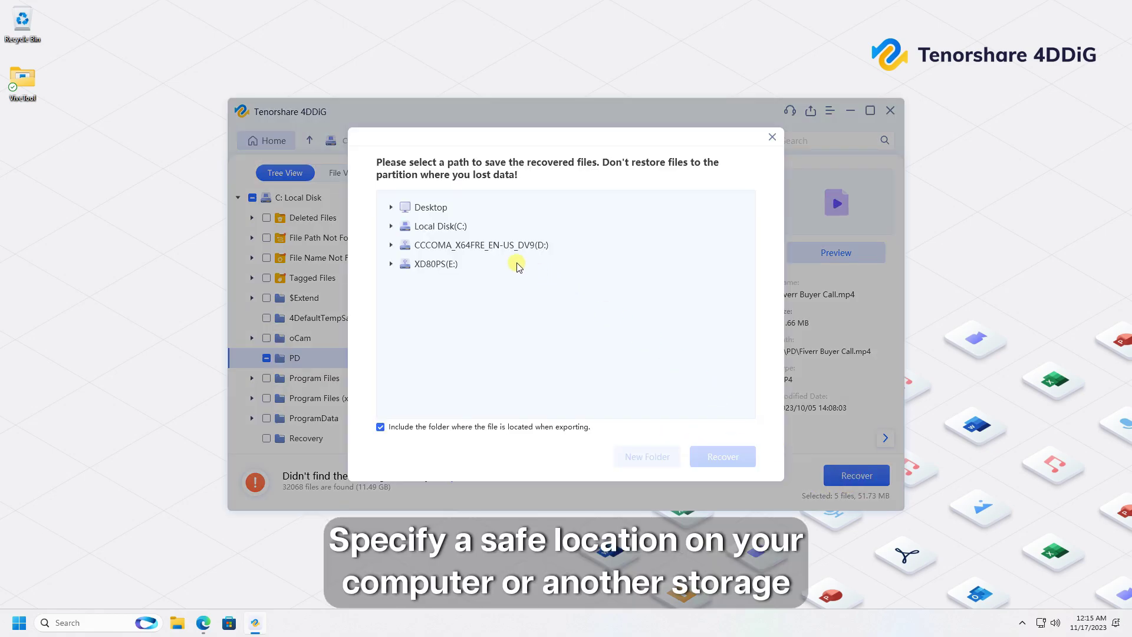
left_click(432, 264)
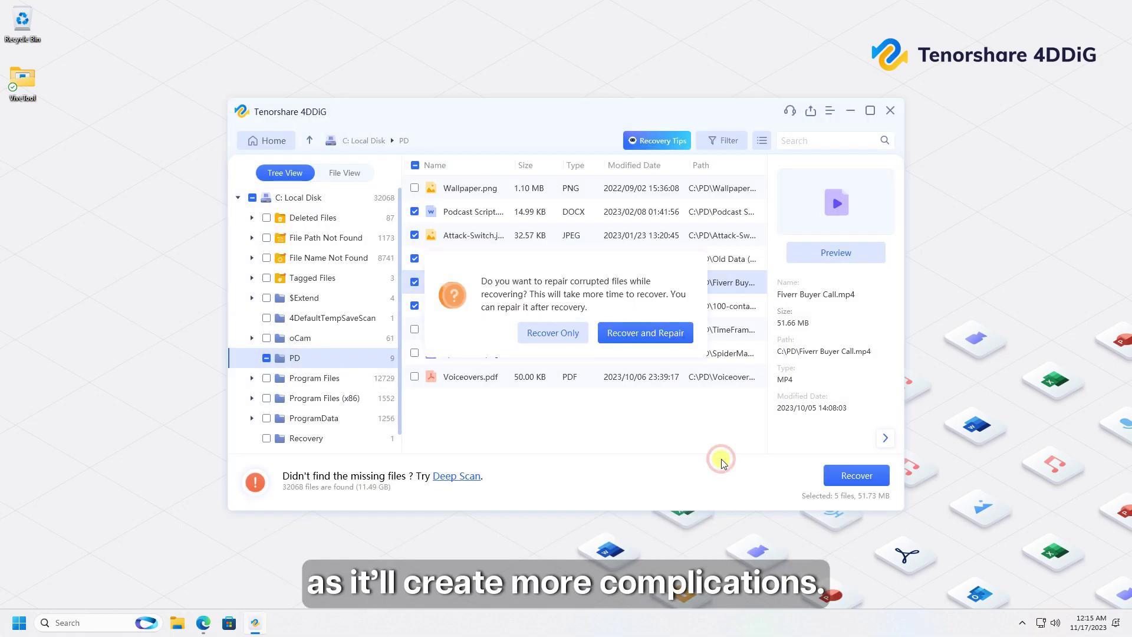
left_click(552, 332)
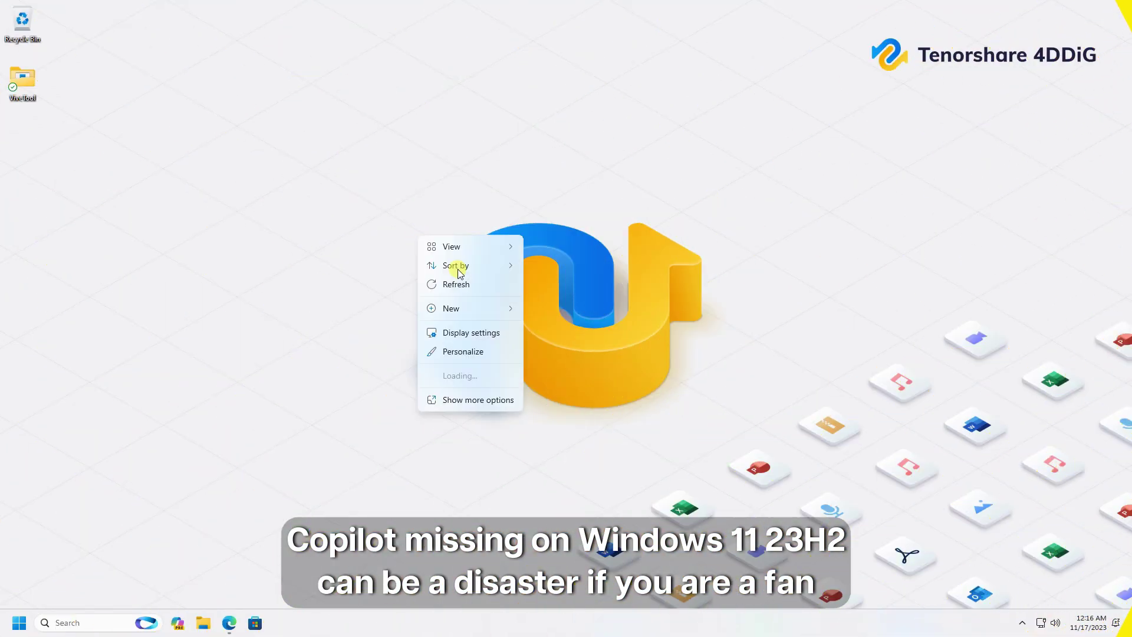
Open Copilot from the taskbar and send it a 'global warming' question
left_click(456, 284)
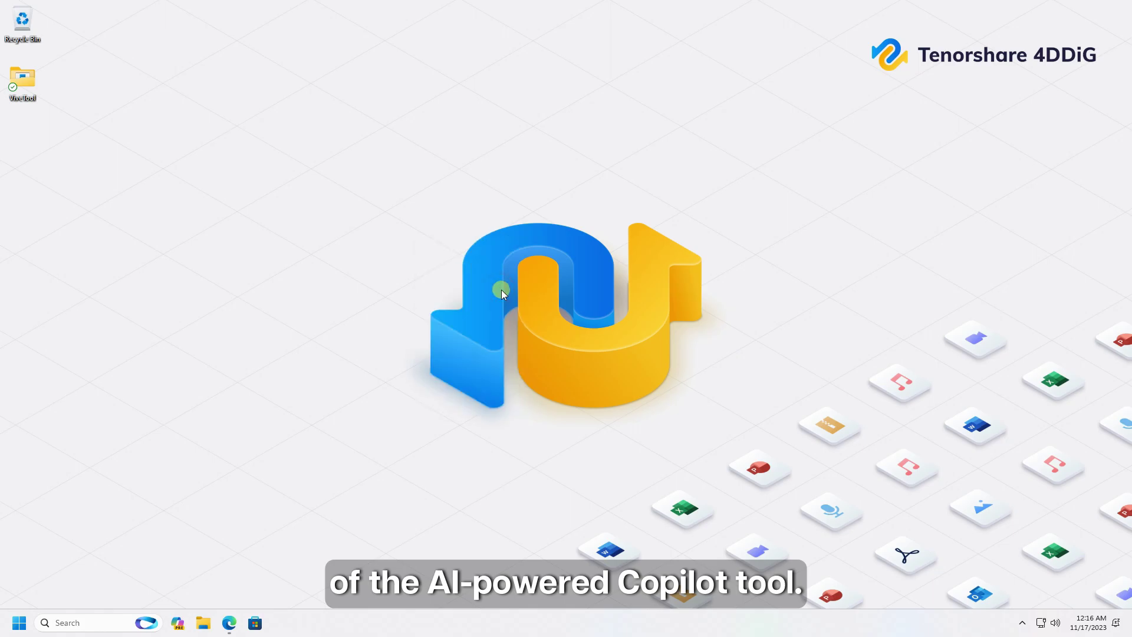
left_click(178, 624)
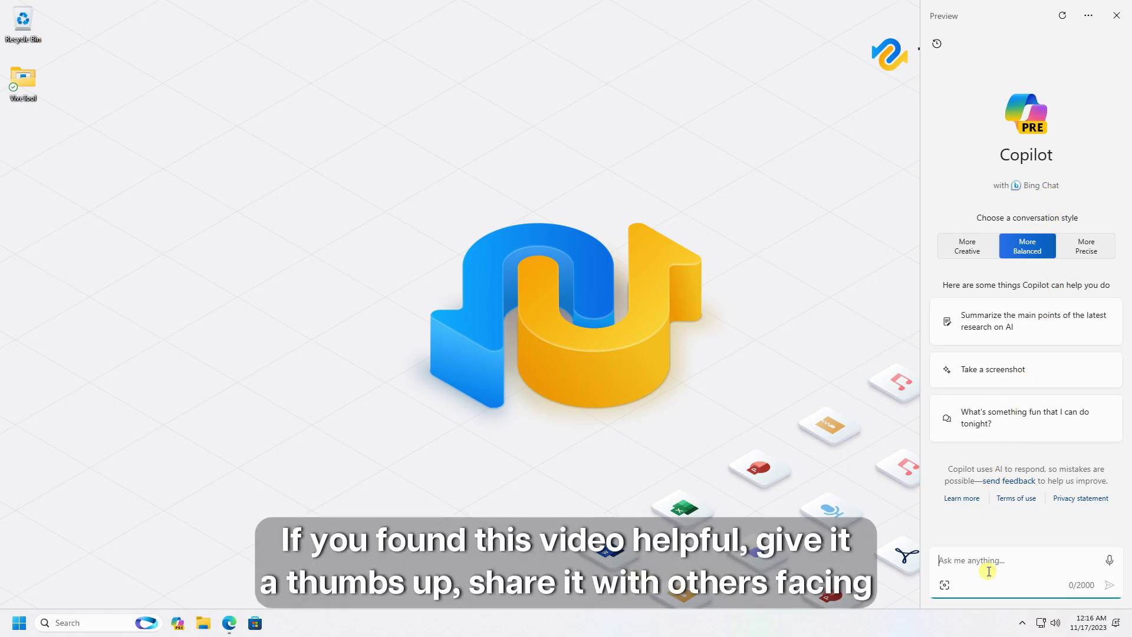
type("global ")
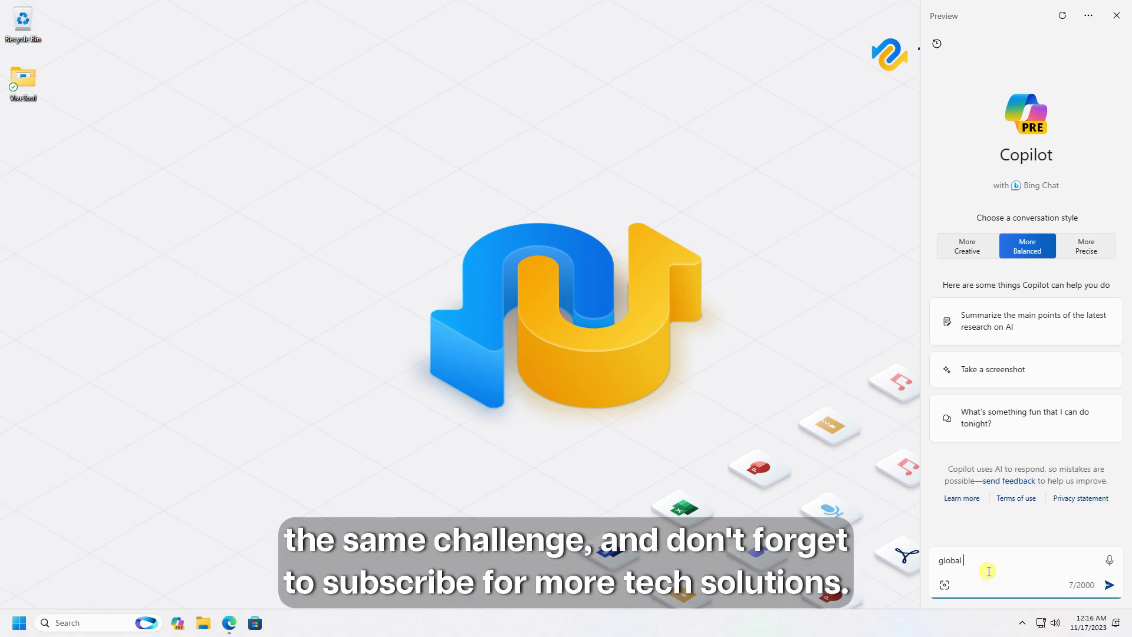
type("warming")
key("Return")
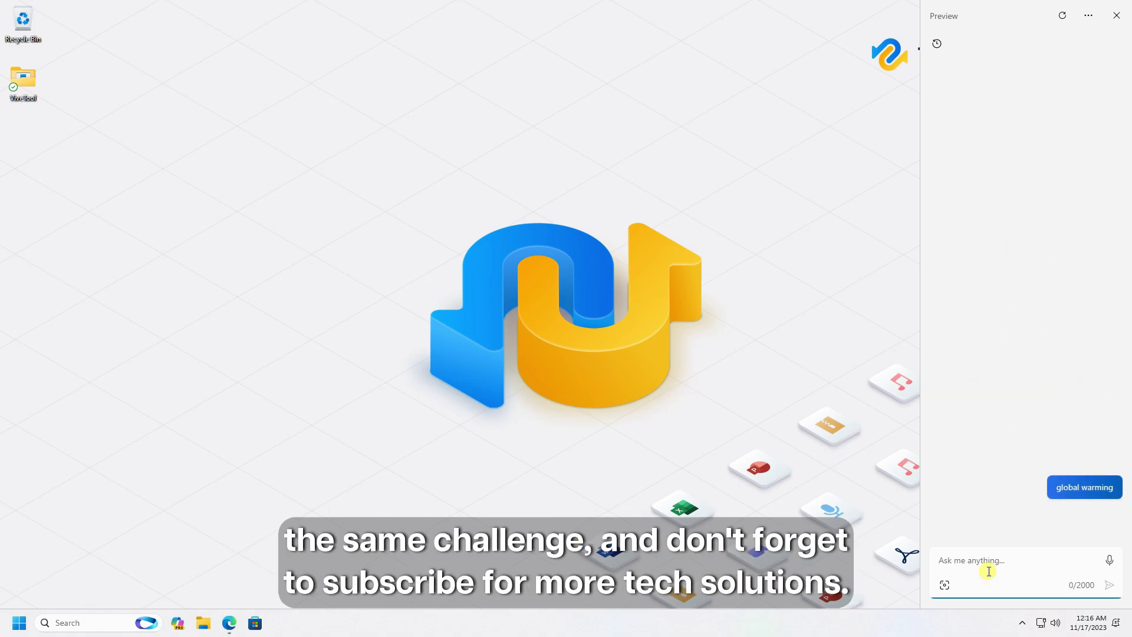